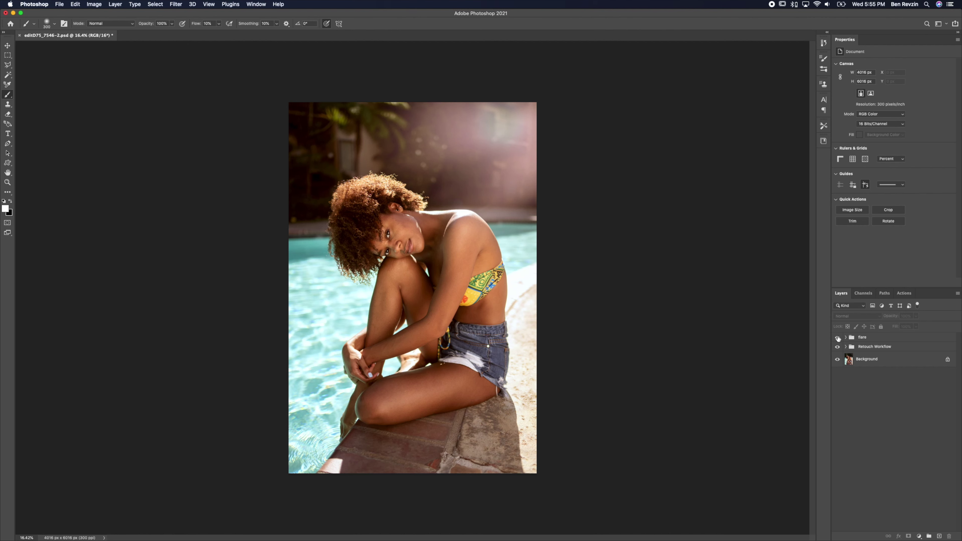
Compare the photo with and without the existing flare group by toggling its visibility
left_click(838, 338)
left_click(838, 337)
left_click(838, 338)
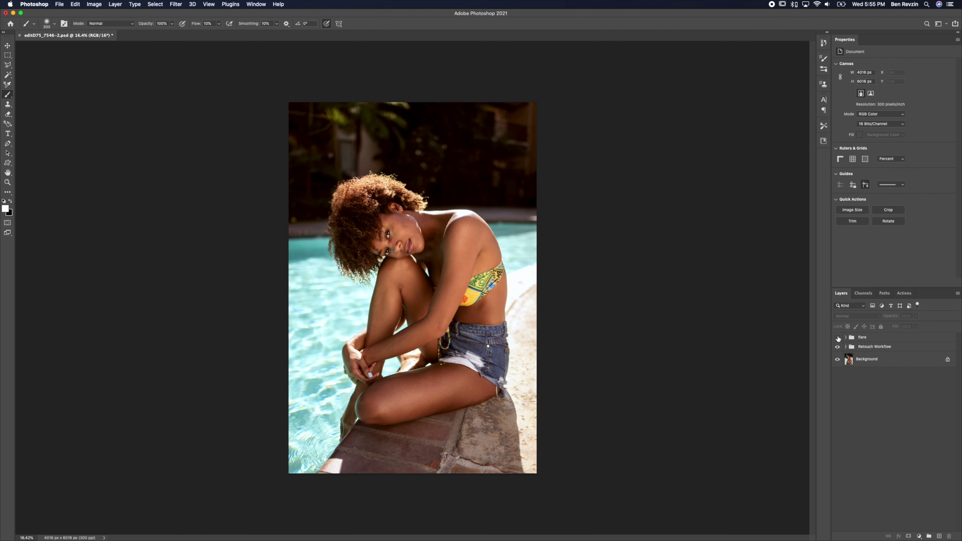
Switch to Capture One, browse the unedited poolside shots in the session, and return to Photoshop
key("ctrl+Up")
left_click(235, 203)
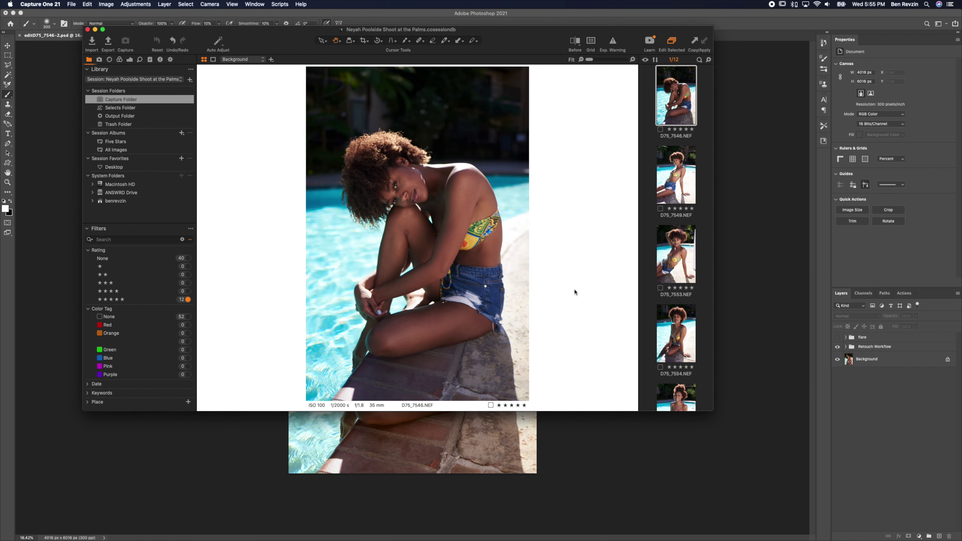
key("Down")
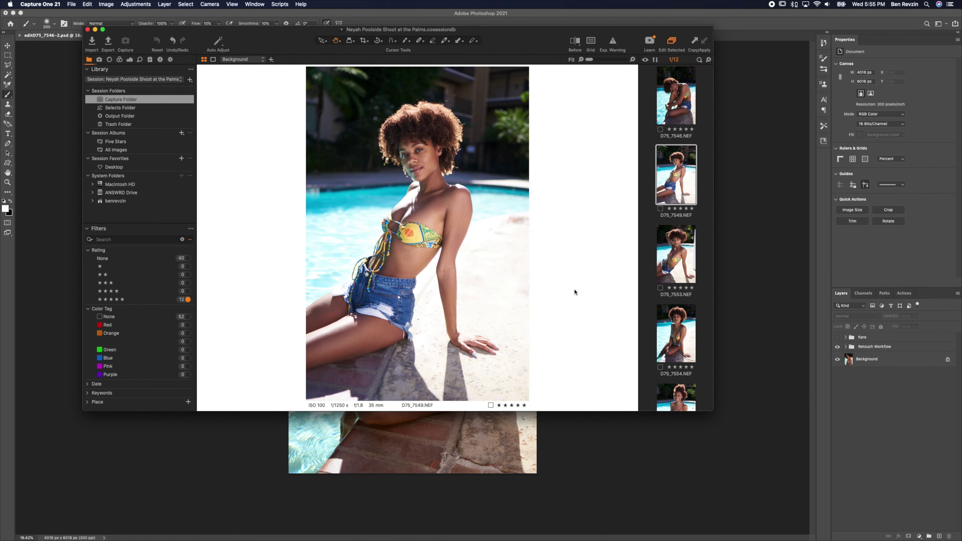
key("Down")
key("Down")
key("Up")
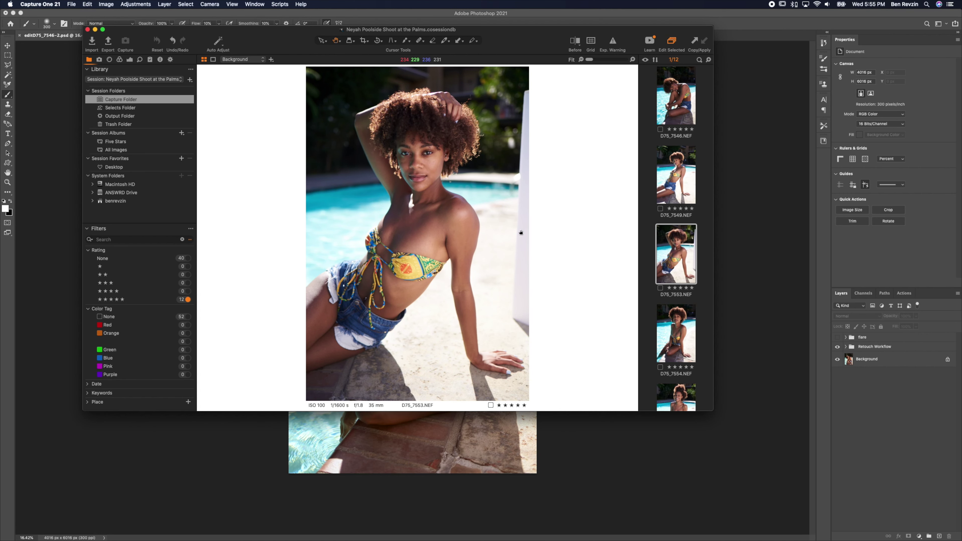
left_click(616, 443)
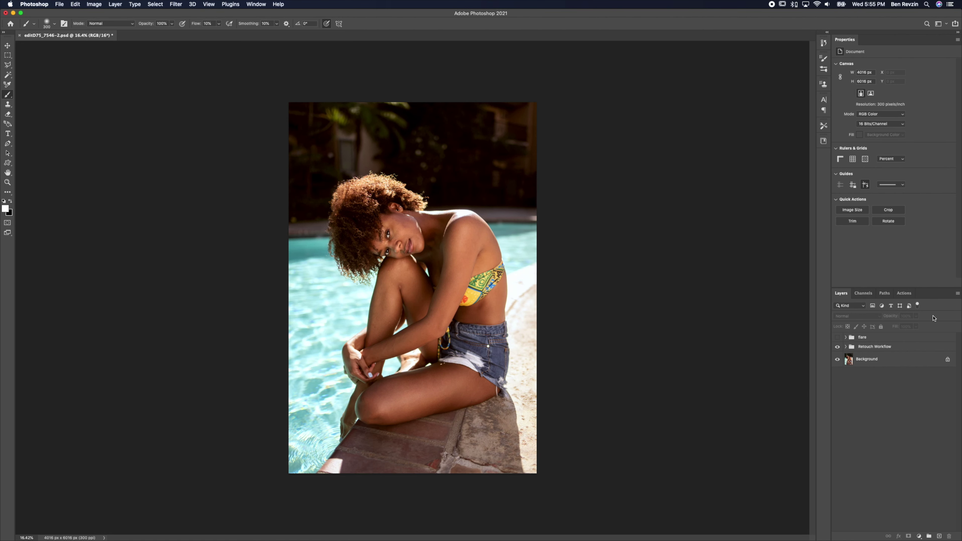
Show the flare group again and compare the poolside photo before and after its effect
left_click(838, 338)
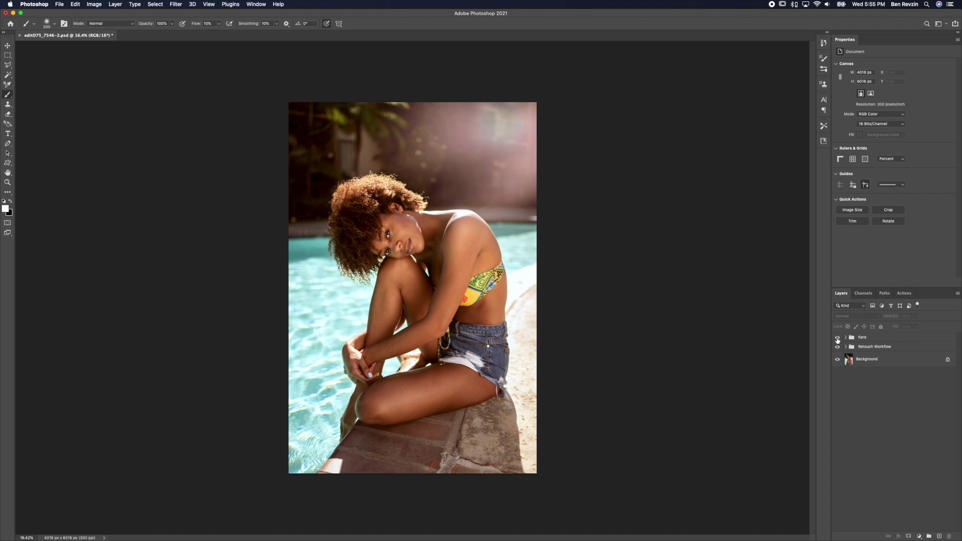
left_click(838, 338)
left_click(838, 338)
left_click(838, 338)
left_click(838, 338)
Delete the flare group together with all the layers it contains
left_click(846, 337)
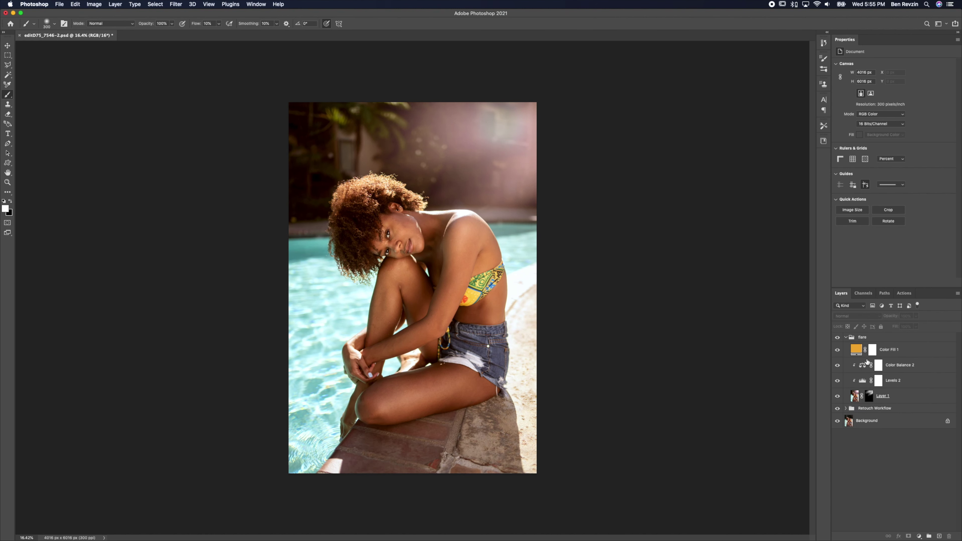
left_click(901, 398)
left_click(888, 341)
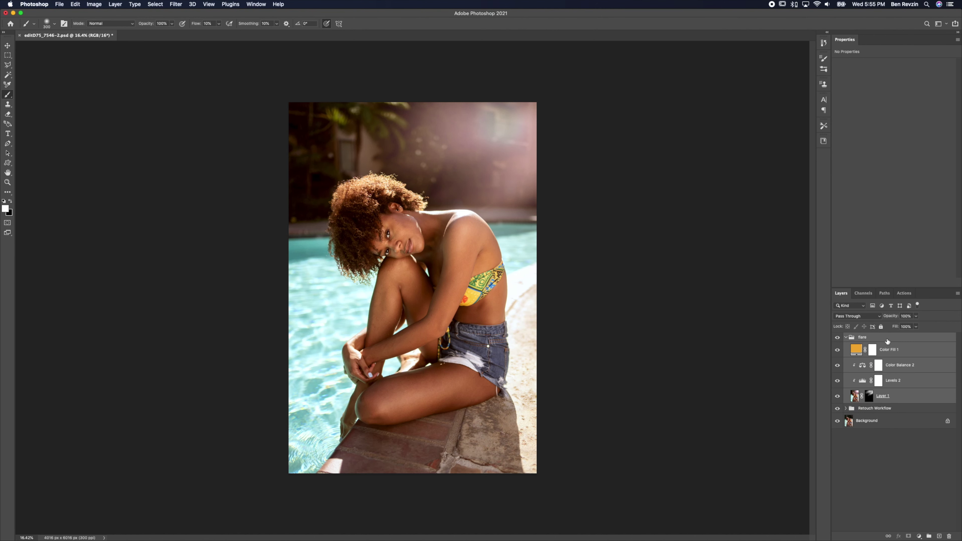
key("Delete")
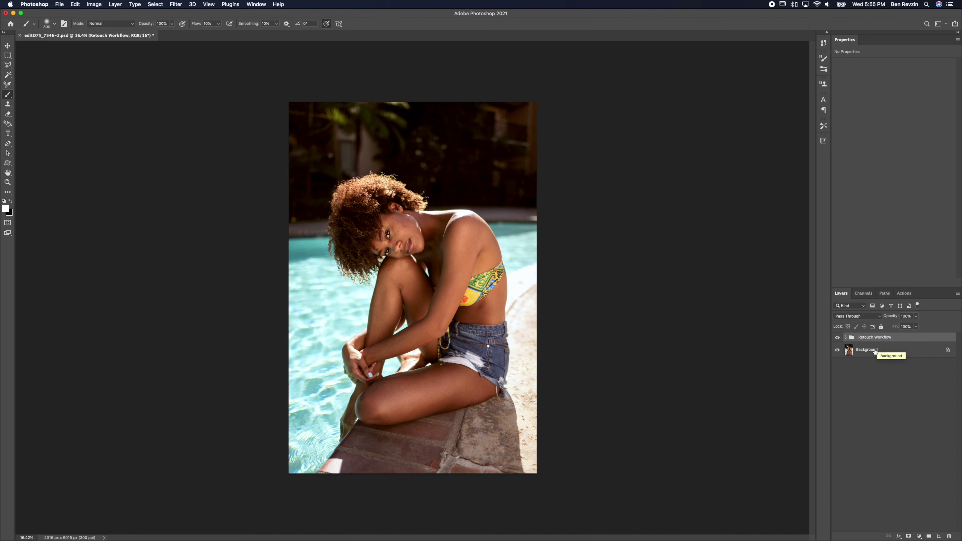
Review the Retouch Workflow group, stamp all visible layers into a new layer above it, and check the new layer alone
left_click(846, 337)
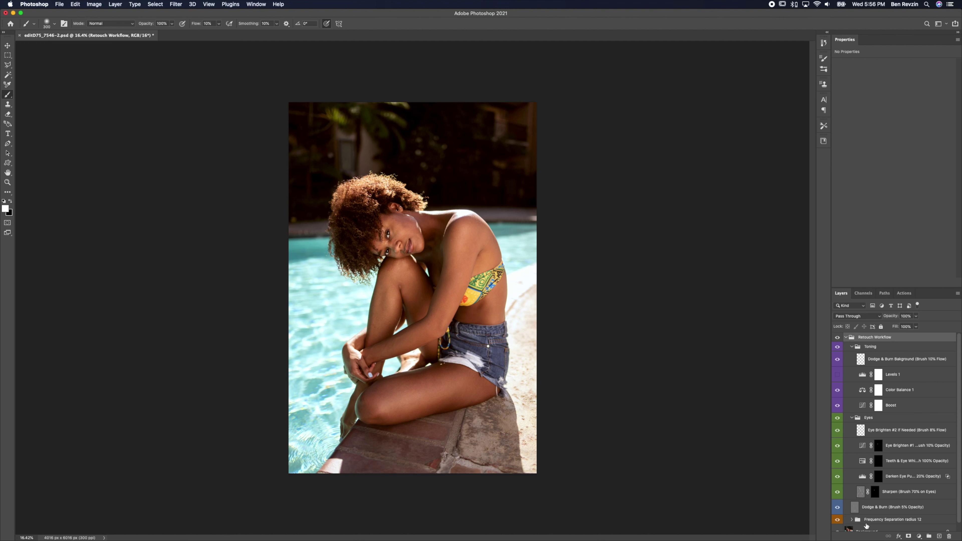
left_click(846, 337)
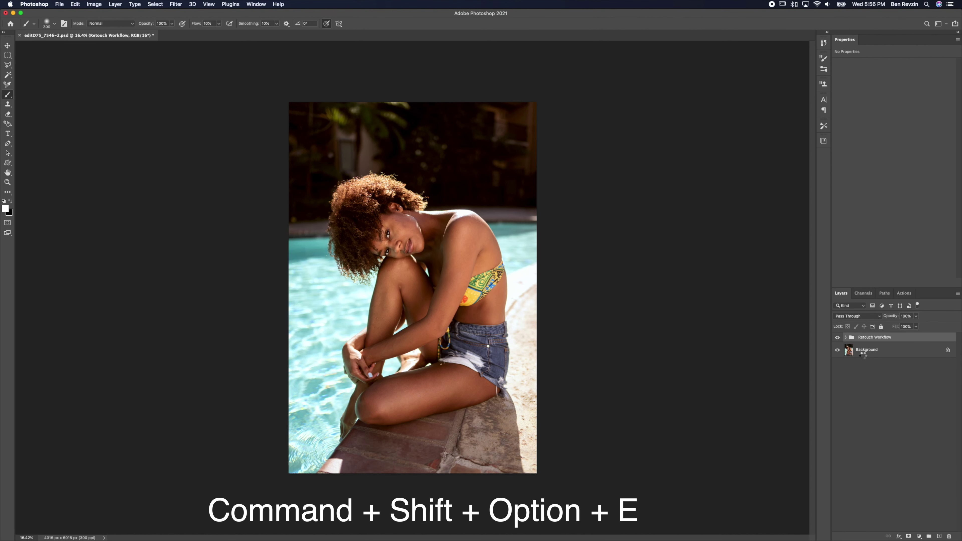
key("super+shift+alt+e")
left_click(838, 342, "alt")
left_click(838, 341)
left_click(838, 342)
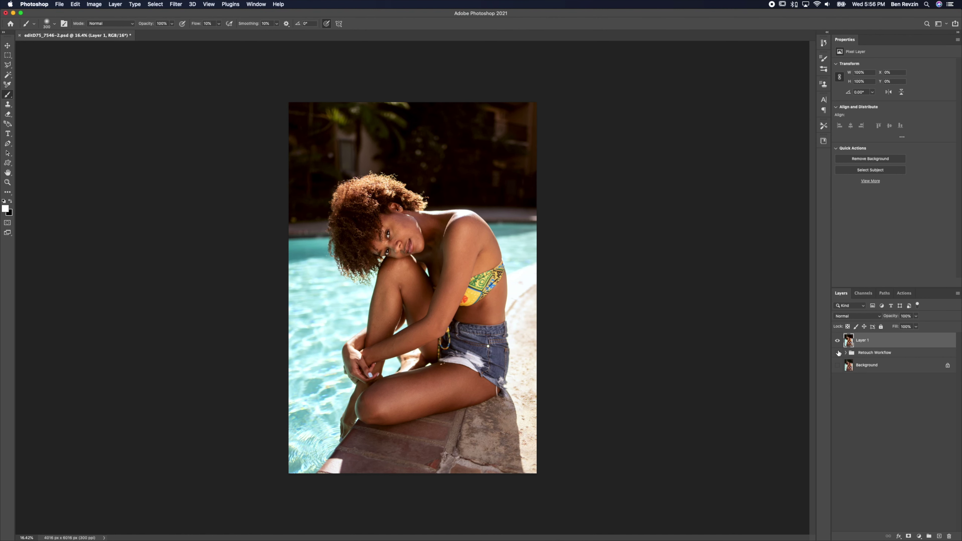
left_click(838, 353)
left_click(838, 365)
Rename the stamped layer as "lens flare"
double_click(862, 341)
type("lens flare")
key("Return")
Open the Lens Flare filter on the lens flare layer and preview the 35mm Prime, 105mm Prime and Movie Prime lens types
left_click(177, 3)
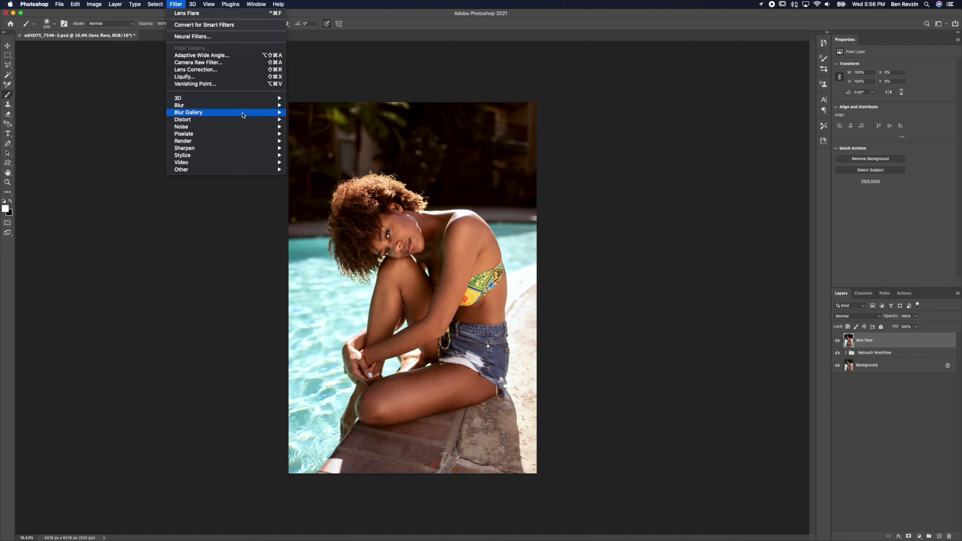
mouse_move(260, 142)
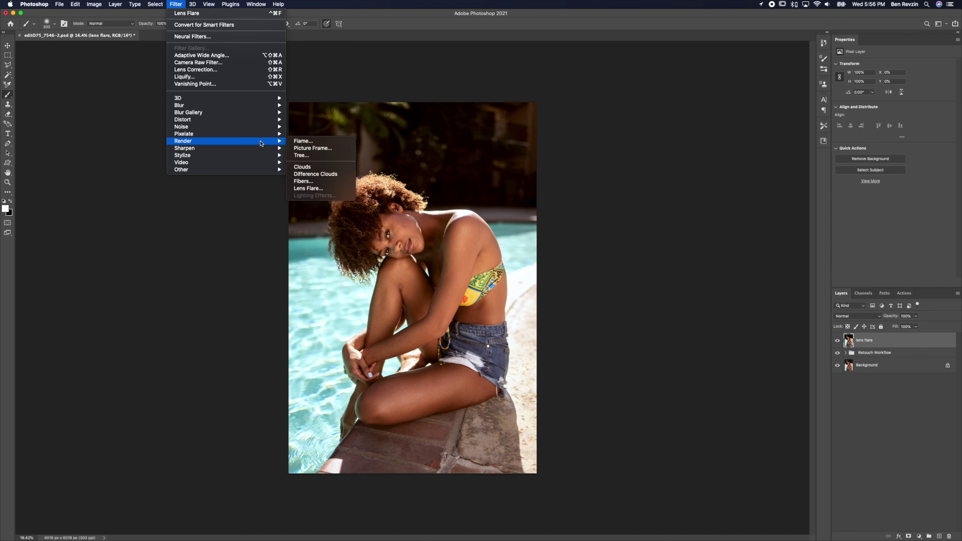
left_click(336, 189)
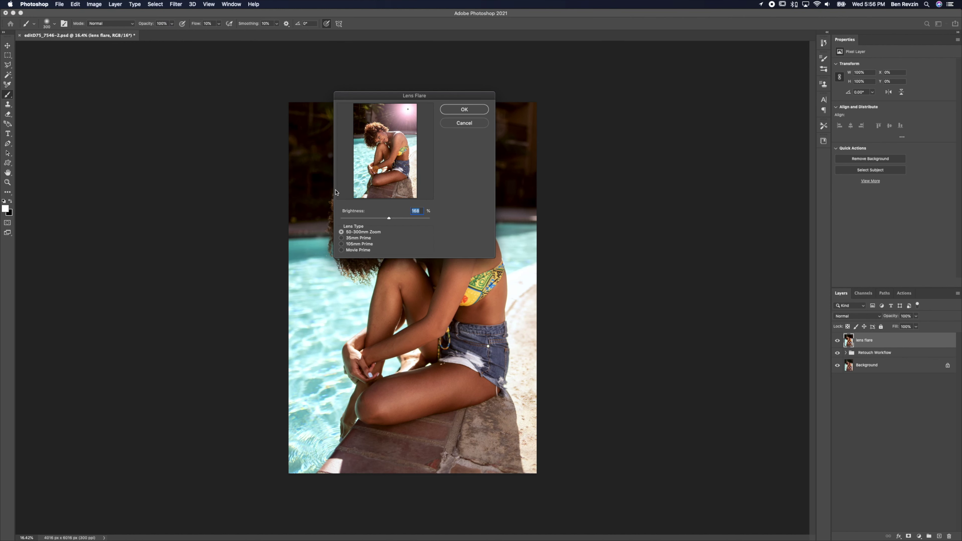
left_click_drag(403, 97, 395, 136)
mouse_move(380, 261)
left_mouse_down()
mouse_move(417, 262)
mouse_move(357, 261)
mouse_move(413, 264)
mouse_move(367, 261)
mouse_move(383, 261)
left_mouse_up()
left_click(356, 278)
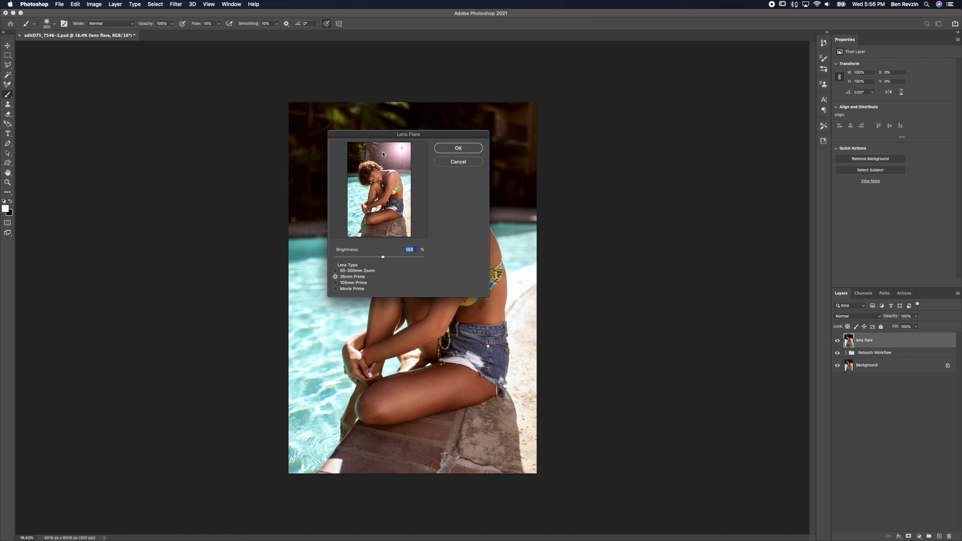
left_click(356, 282)
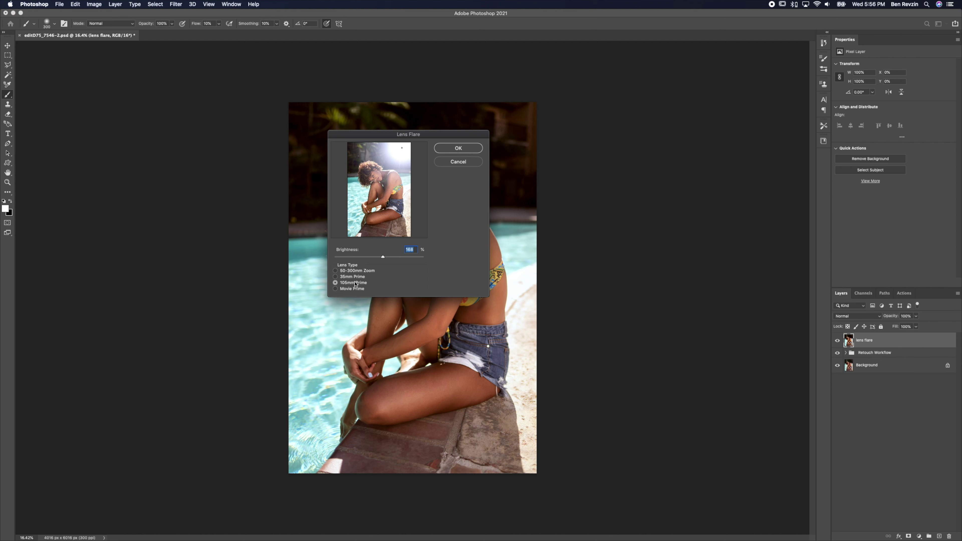
mouse_move(377, 257)
left_mouse_down()
mouse_move(364, 257)
mouse_move(414, 257)
mouse_move(391, 257)
left_mouse_up()
left_click(356, 289)
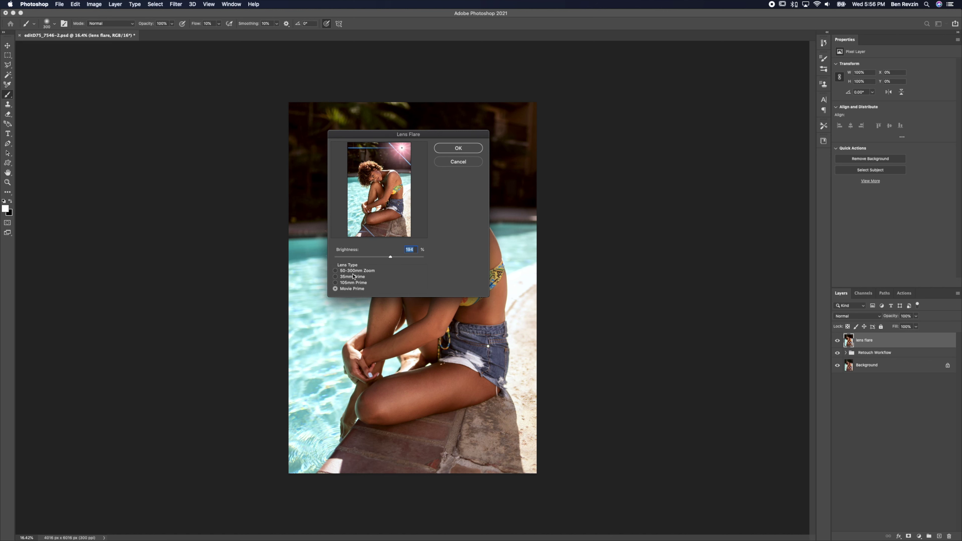
Apply the lens flare with the 50-300mm Zoom lens type at 185% brightness
left_click(354, 273)
mouse_move(373, 259)
left_mouse_down()
mouse_move(360, 258)
mouse_move(386, 260)
mouse_move(373, 259)
left_mouse_up()
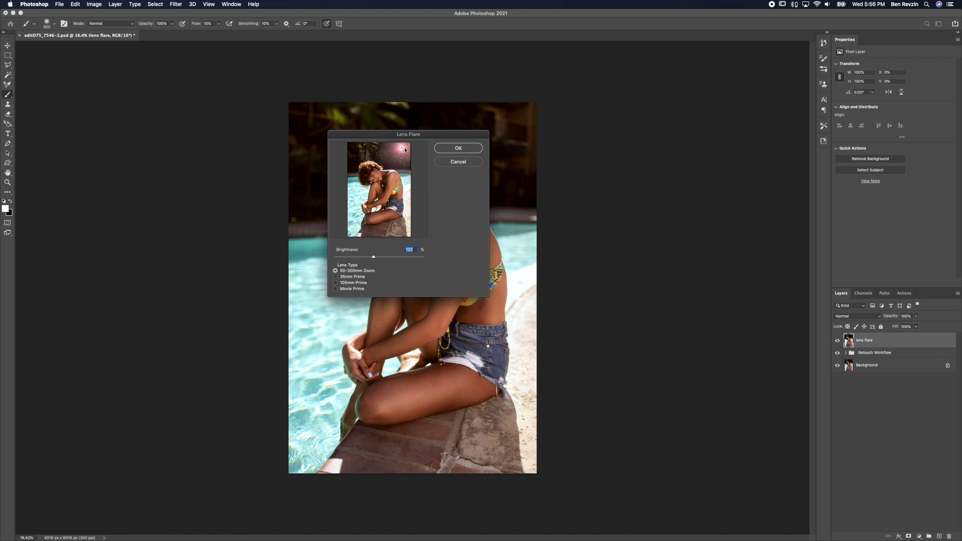
left_click_drag(373, 258, 388, 259)
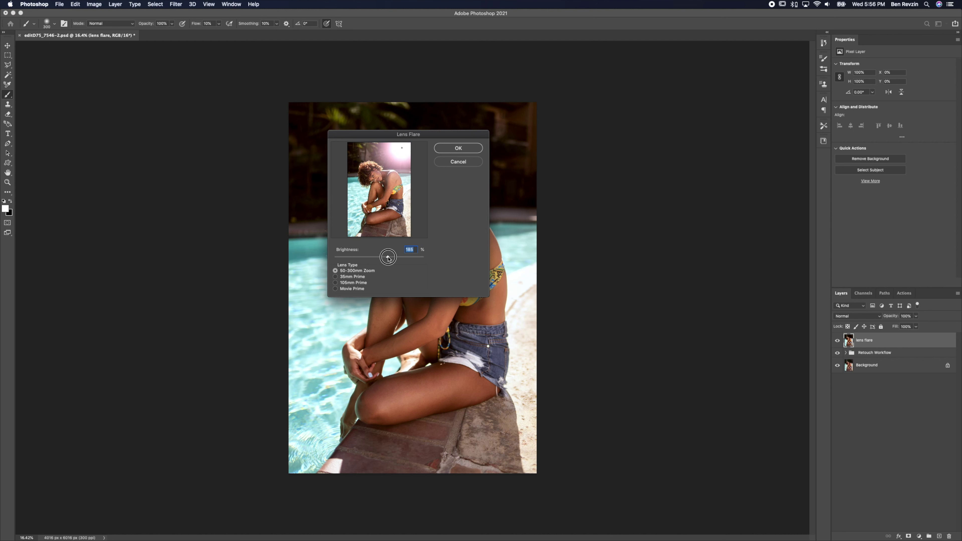
left_click(458, 148)
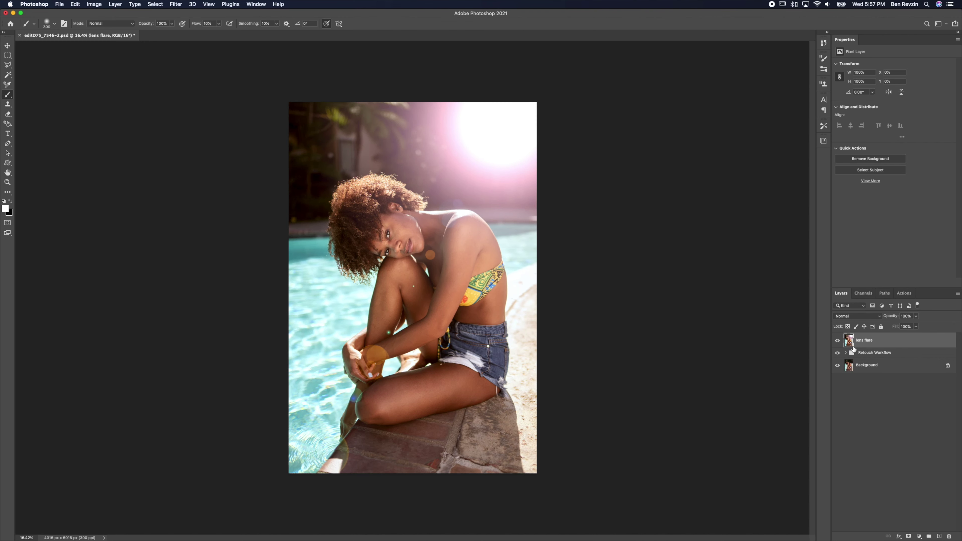
Try the lens flare layer at 35% opacity, compare it with the layer hidden, and restore the opacity to 100%
left_click(838, 340)
left_click(838, 340)
left_click_drag(890, 317, 866, 319)
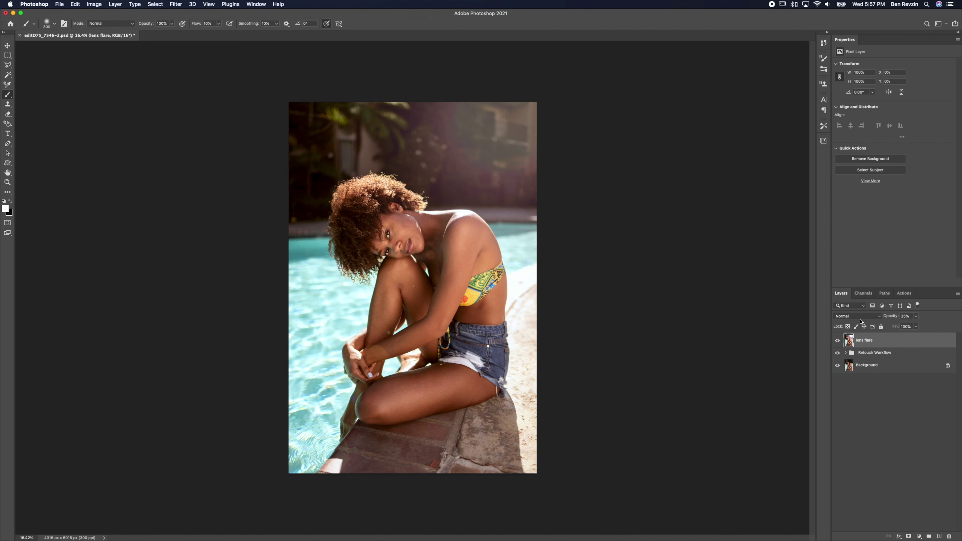
left_click(838, 341)
left_click(838, 341)
left_click_drag(887, 321, 922, 319)
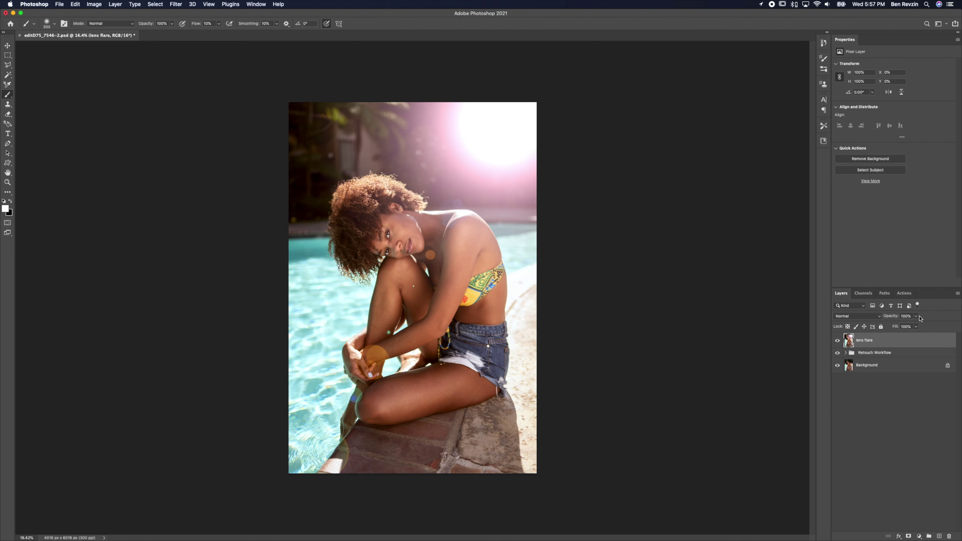
Add a Color Balance adjustment layer above the lens flare layer with the midtones Yellow-Blue value at -31
left_click(920, 536)
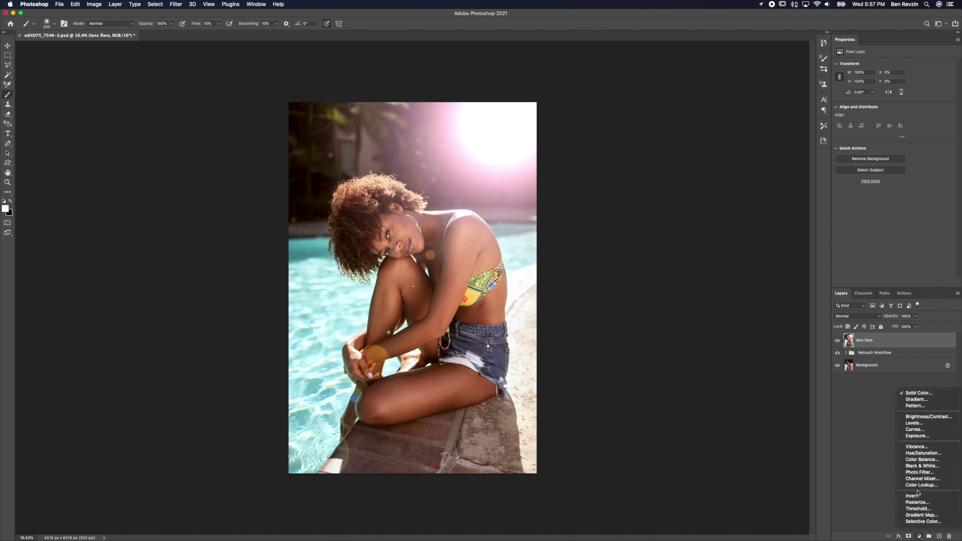
left_click(922, 459)
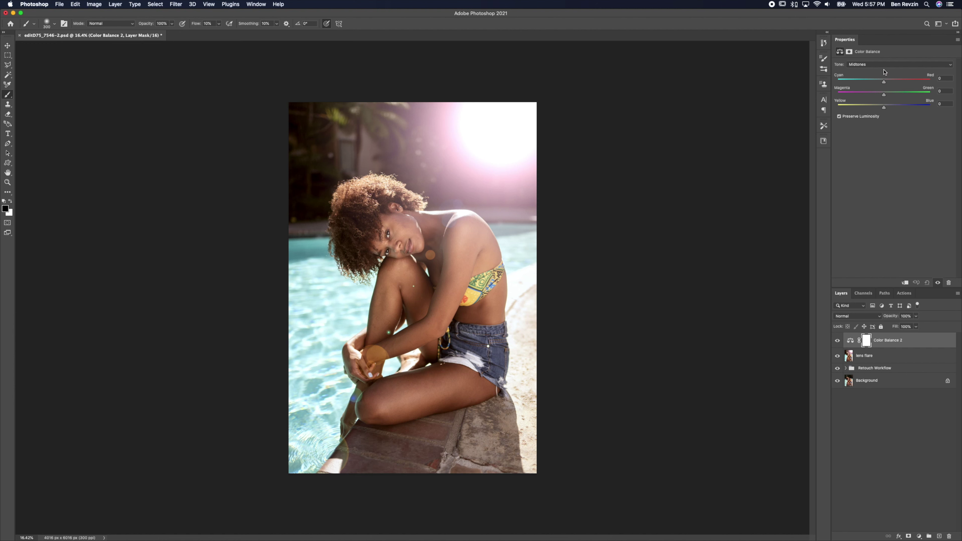
mouse_move(871, 107)
left_mouse_down()
mouse_move(852, 106)
mouse_move(887, 106)
mouse_move(870, 107)
left_mouse_up()
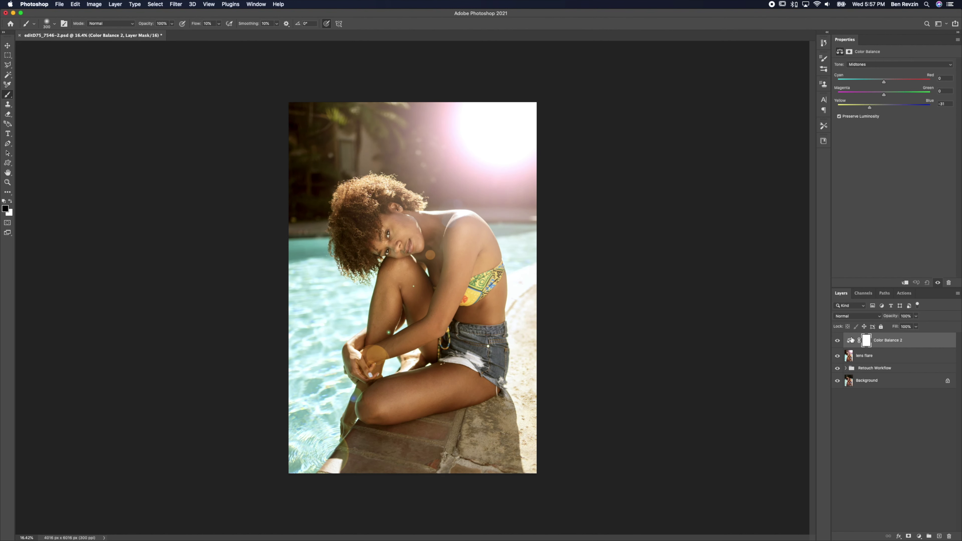
Clip the Color Balance adjustment to the lens flare layer and fine-tune its midtones toward yellow and red
right_click(917, 344)
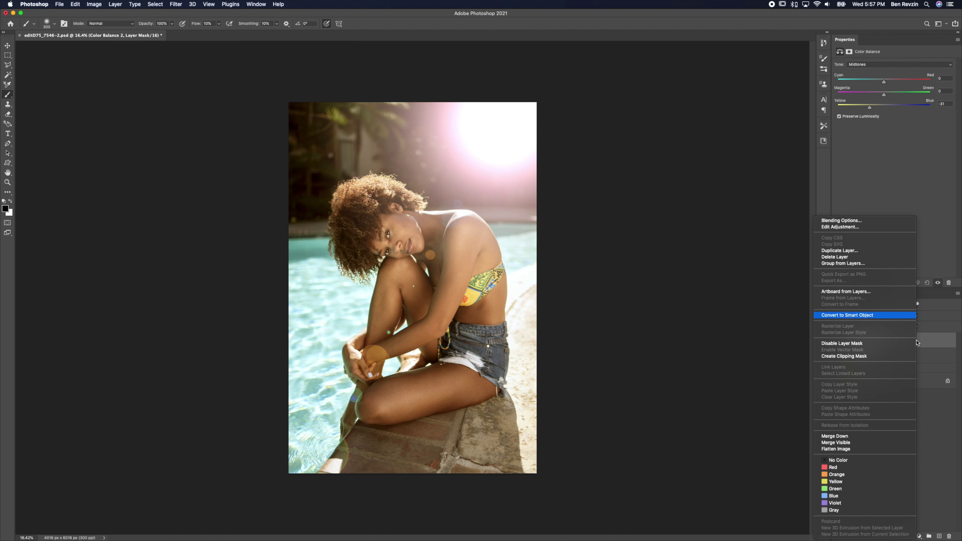
left_click(845, 356)
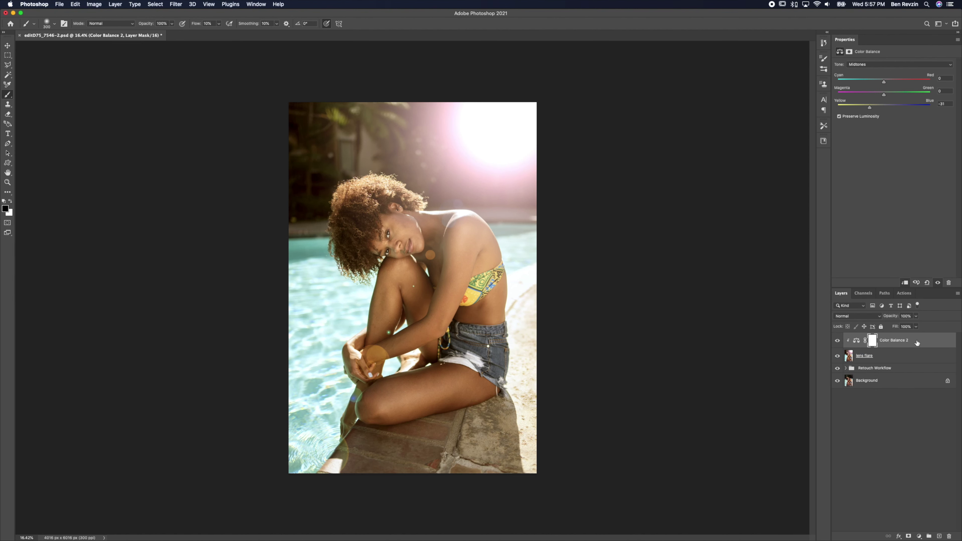
left_click(874, 109)
left_click_drag(896, 80, 896, 82)
Add a layer mask to the lens flare layer and invert it to black to hide the flare
left_click(892, 360)
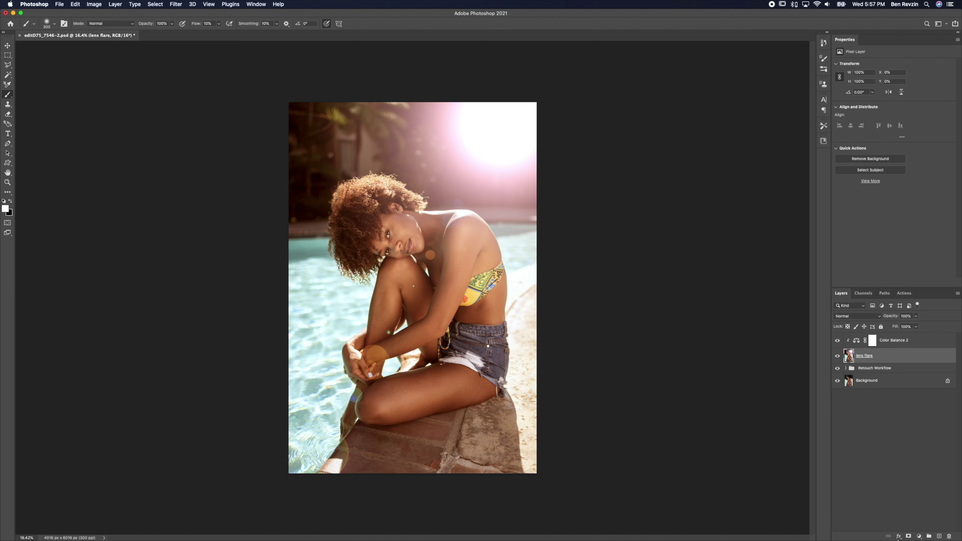
left_click(909, 536)
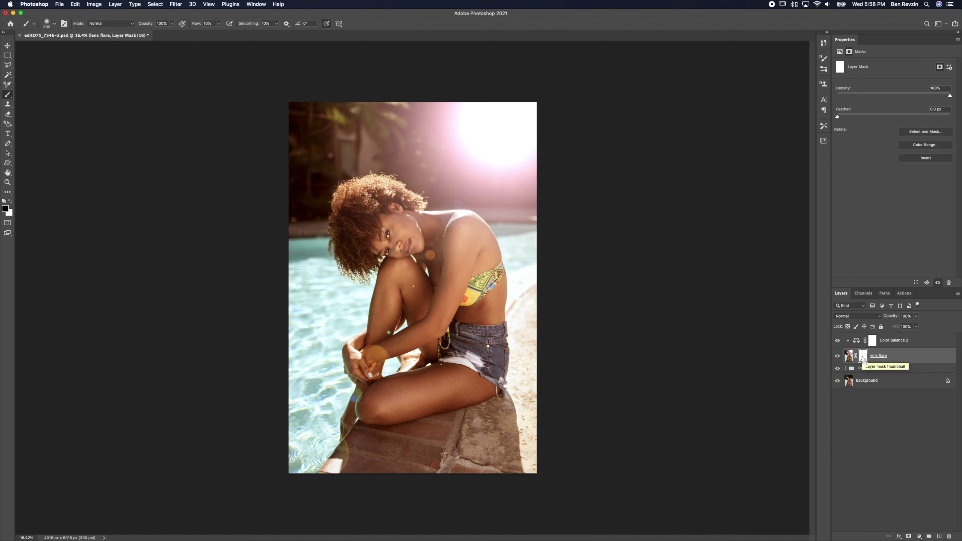
key("super+i")
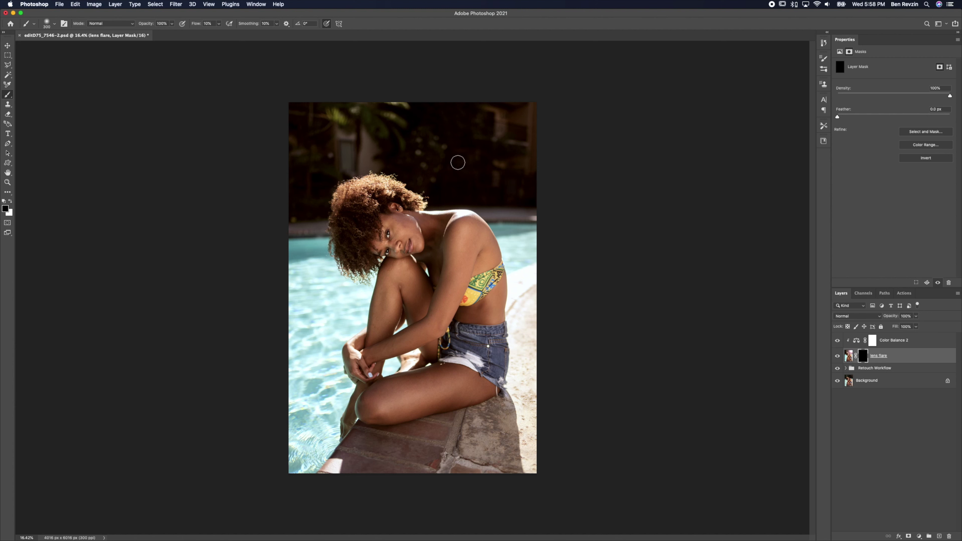
Paint white on the lens flare layer's mask with a 1300 px brush at 10% flow to reveal the flare over the upper background
key("x")
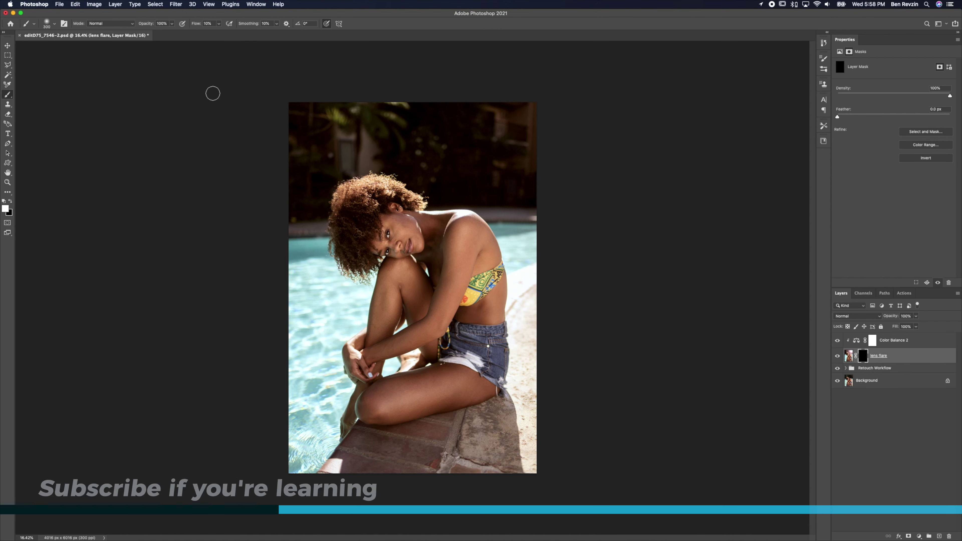
key("bracketright")
key("bracketright")
key("bracketright")
key("bracketright")
key("bracketright")
key("bracketright")
key("bracketright")
key("bracketright")
key("bracketright")
key("bracketright")
key("bracketright")
key("bracketright")
key("bracketright")
key("bracketright")
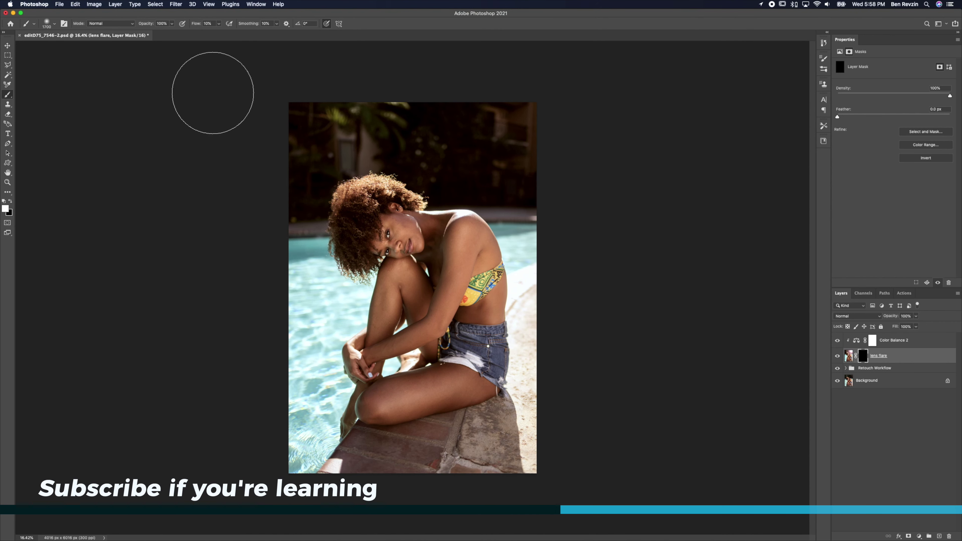
key("bracketright")
key("bracketright")
key("bracketright")
key("bracketright")
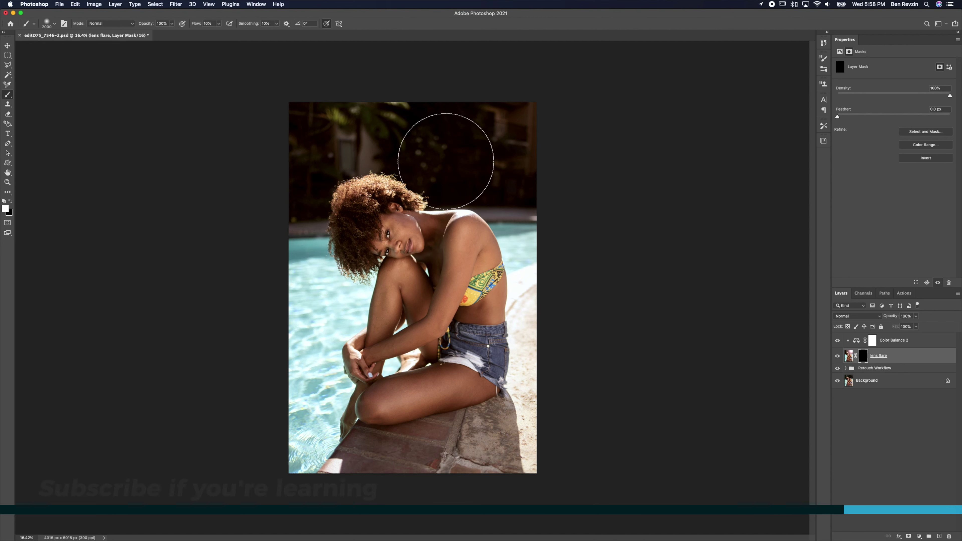
key("bracketleft")
key("bracketleft")
key("bracketleft")
key("bracketleft")
key("bracketleft")
key("bracketleft")
key("bracketleft")
key("bracketleft")
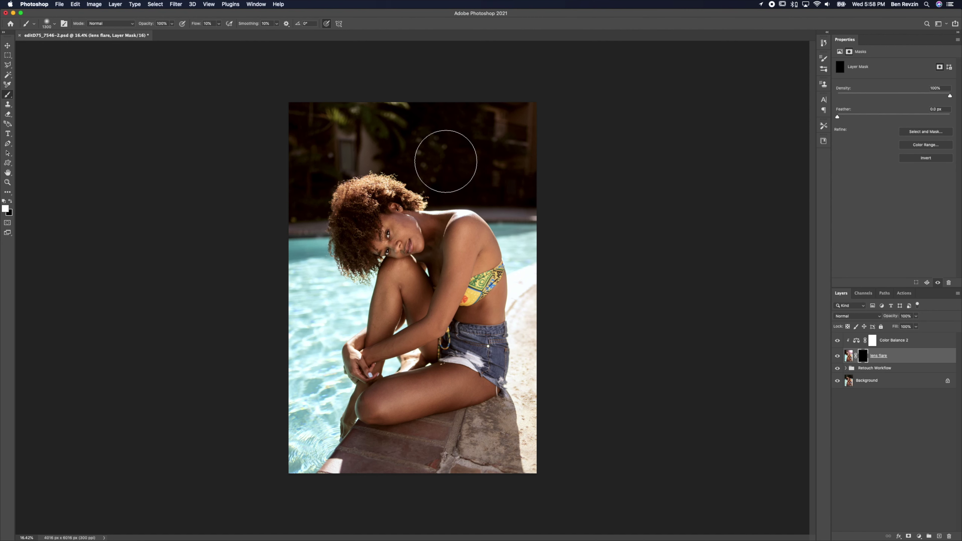
mouse_move(512, 101)
left_mouse_down()
mouse_move(411, 185)
mouse_move(537, 103)
mouse_move(433, 205)
mouse_move(489, 178)
mouse_move(552, 172)
mouse_move(502, 238)
mouse_move(430, 270)
mouse_move(434, 112)
mouse_move(419, 101)
mouse_move(473, 155)
mouse_move(314, 214)
mouse_move(516, 133)
mouse_move(556, 172)
mouse_move(553, 205)
mouse_move(382, 267)
mouse_move(438, 243)
mouse_move(512, 187)
mouse_move(457, 251)
left_mouse_up()
Mask out the round flare spot on the subject's chest by painting black with a 250 px brush
scroll(416, 281, "up", 5)
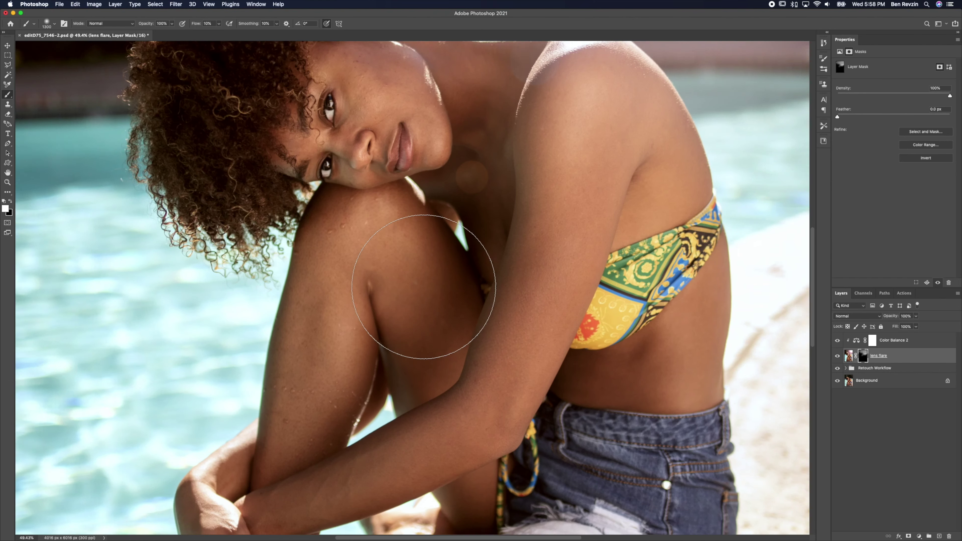
key("bracketleft")
key("bracketleft")
key("bracketleft")
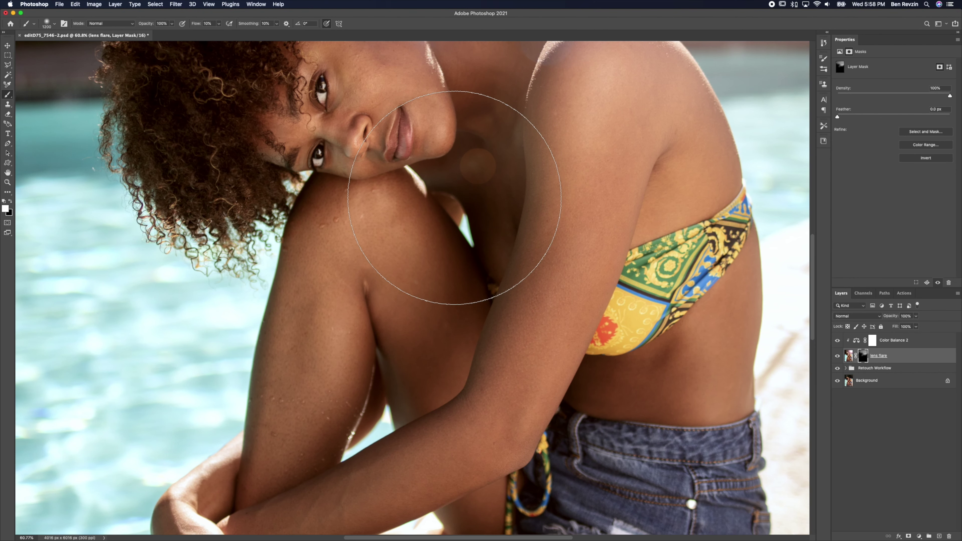
key("bracketleft")
key("bracketleft")
key("bracketleft")
key("bracketleft")
key("bracketleft")
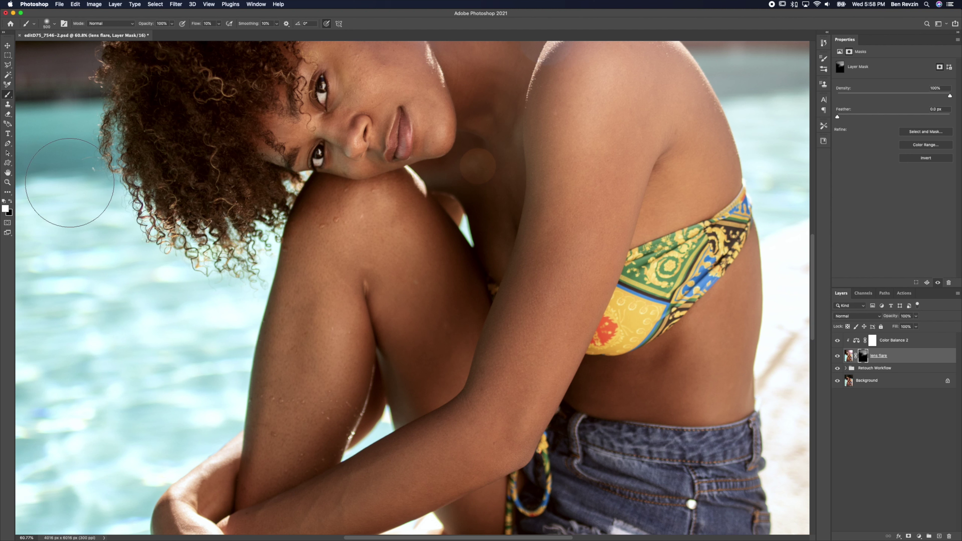
left_click(10, 202)
key("bracketleft")
key("bracketleft")
key("bracketleft")
key("bracketleft")
key("bracketleft")
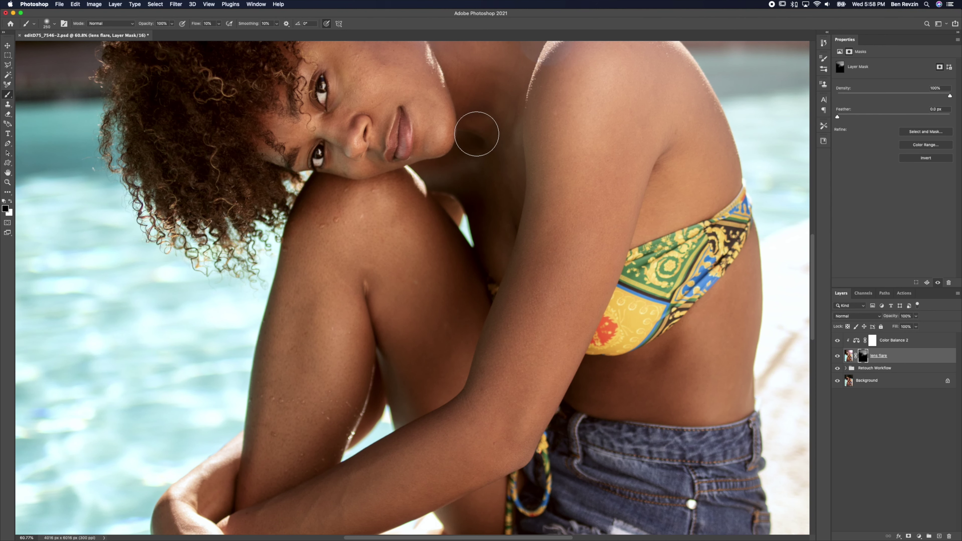
Paint black on the flare mask with a 600 px brush around the subject's neck and shoulder to reduce the haze there
scroll(458, 270, "up", 5)
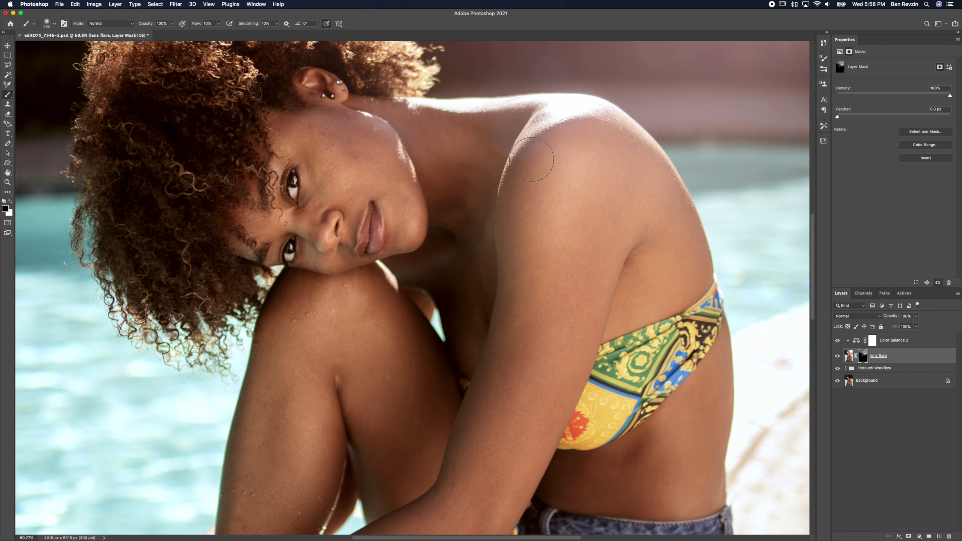
key("bracketright")
key("bracketright")
key("bracketright")
key("bracketright")
key("bracketright")
key("bracketright")
mouse_move(499, 157)
left_mouse_down()
mouse_move(560, 77)
mouse_move(492, 161)
mouse_move(557, 61)
left_mouse_up()
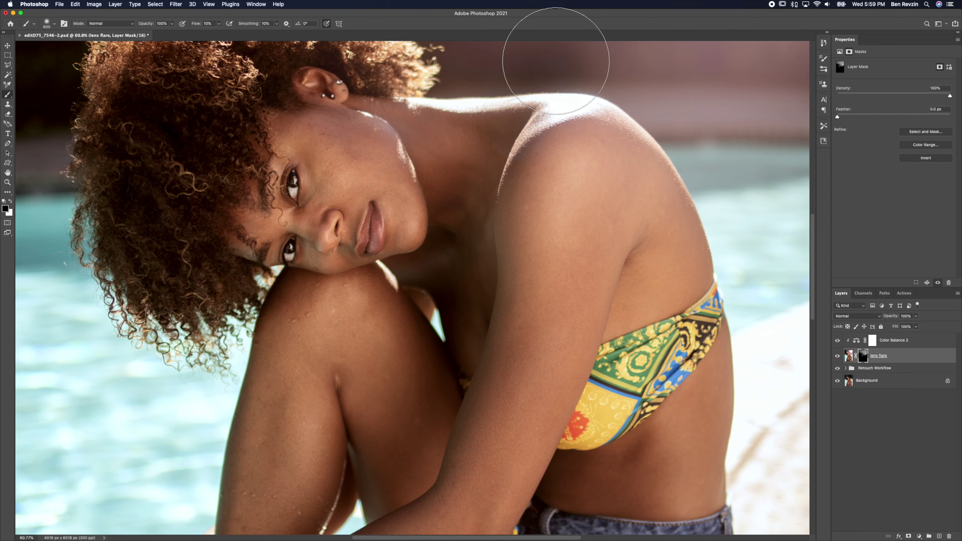
Compare the whole photo with the masked lens flare layer hidden and shown
key("super+0")
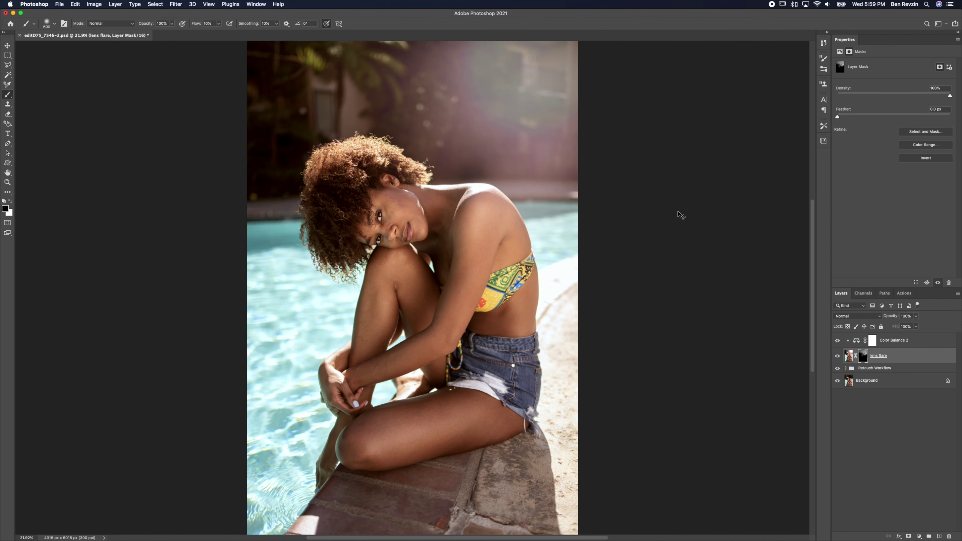
key("super+minus")
left_click(837, 355)
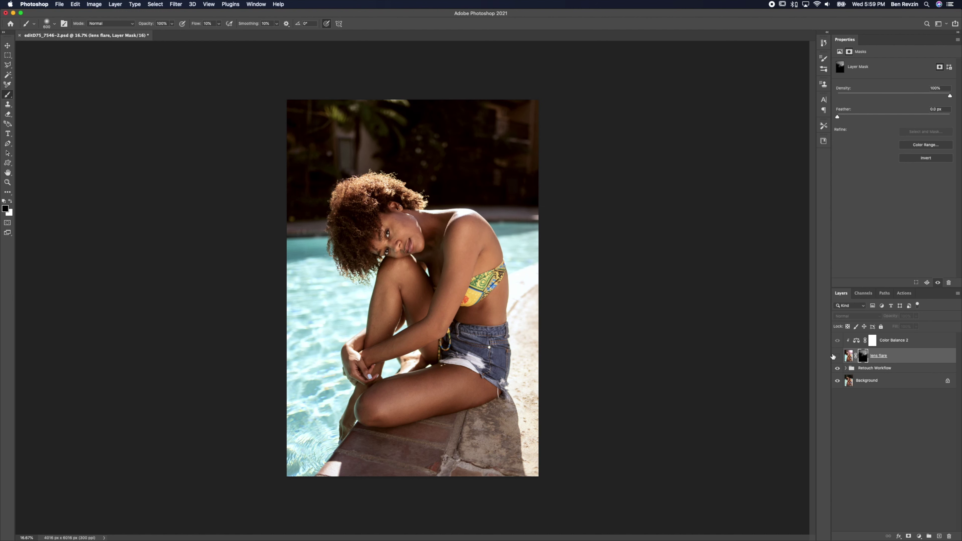
left_click(837, 355)
left_click(837, 355)
left_click(837, 355)
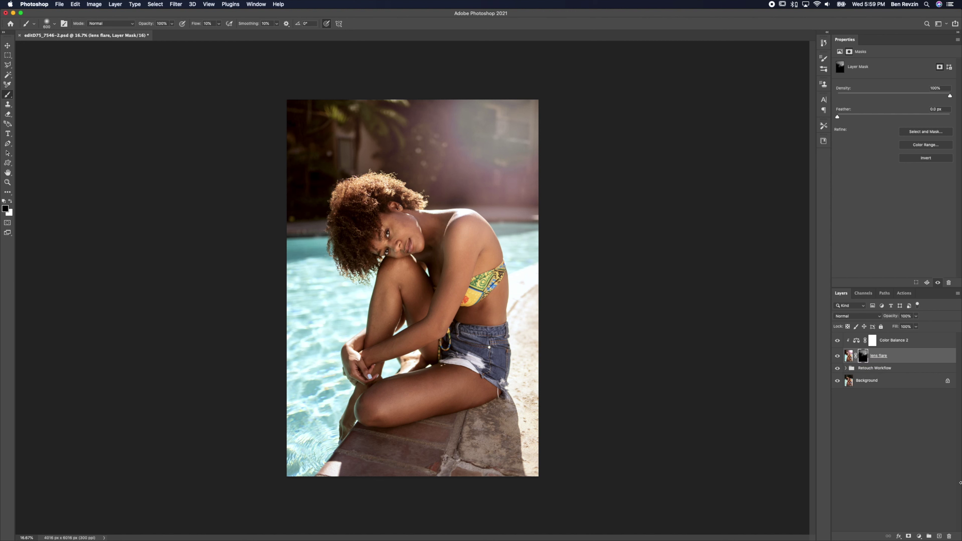
Add a Levels adjustment clipped to the lens flare layer and set its RGB midtones to 1.11
left_click(919, 536)
key("l")
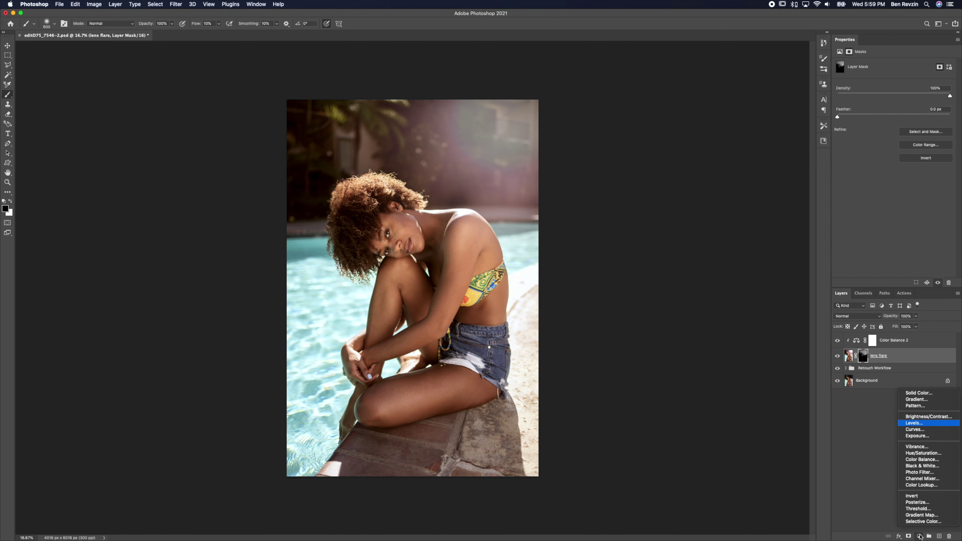
key("Return")
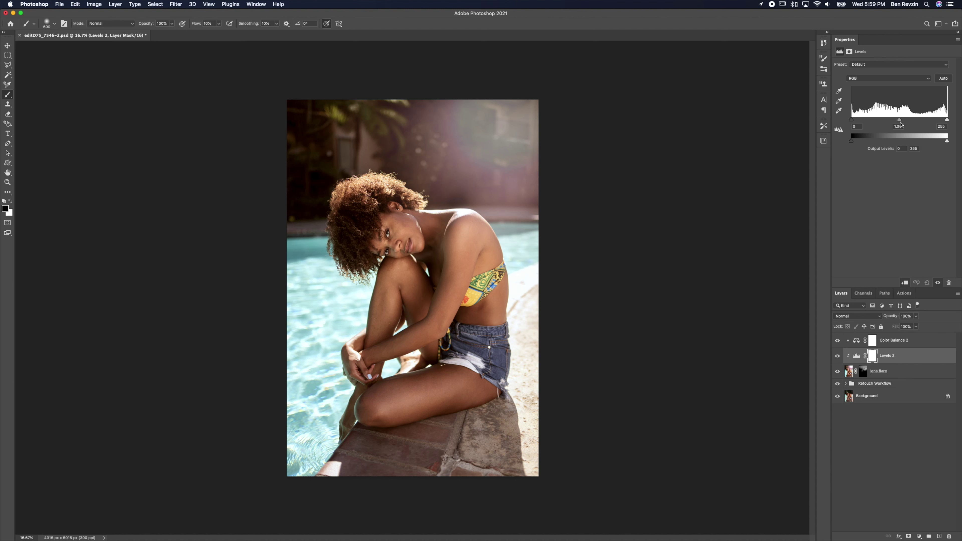
mouse_move(900, 120)
left_mouse_down()
mouse_move(918, 120)
mouse_move(896, 122)
left_mouse_up()
Set the Levels adjustment's Blue channel midtones to 0.81 to warm the flare
left_click(866, 80)
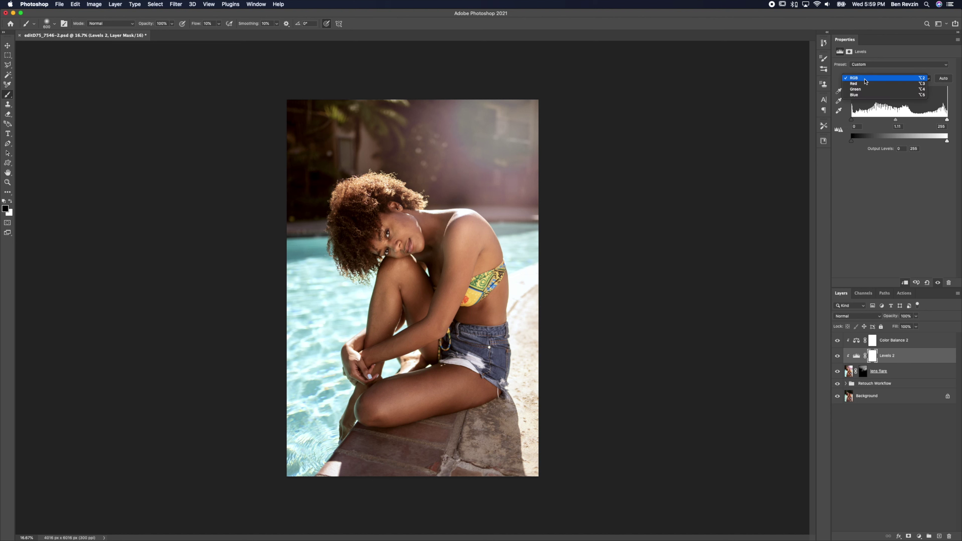
left_click(871, 97)
left_click_drag(900, 119, 915, 131)
Compare the flare's color with the Levels adjustment hidden and shown
left_click(836, 358)
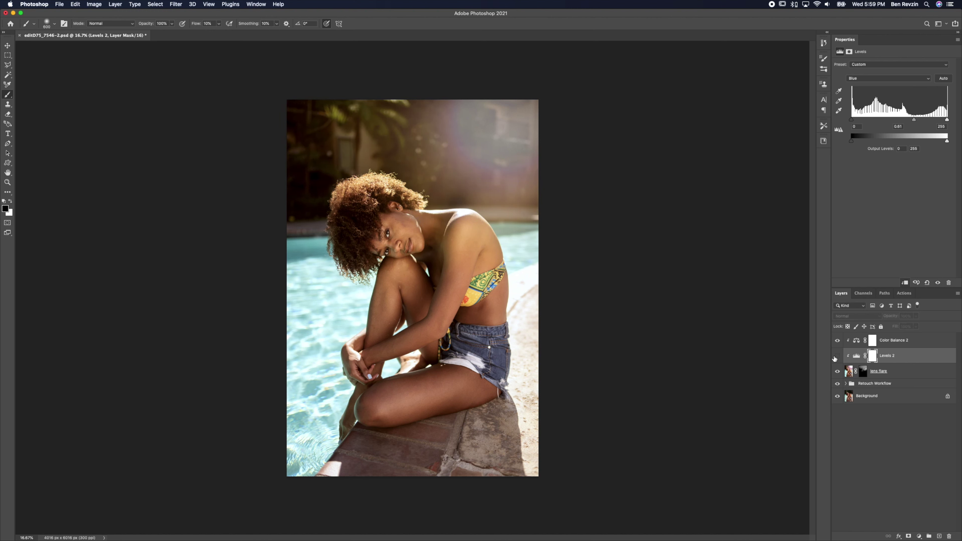
left_click(834, 357)
left_click(834, 357)
left_click(834, 357)
left_click(836, 358)
left_click(835, 357)
left_click(836, 357)
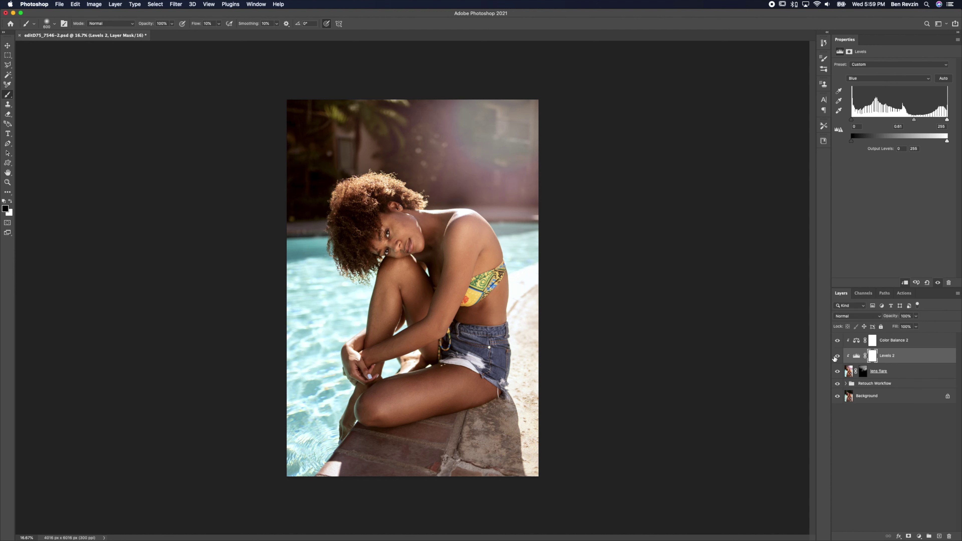
Lower the lens flare layer's opacity to 79% and group it with its Levels and Color Balance adjustments
left_click(897, 374)
left_click_drag(890, 315, 884, 317)
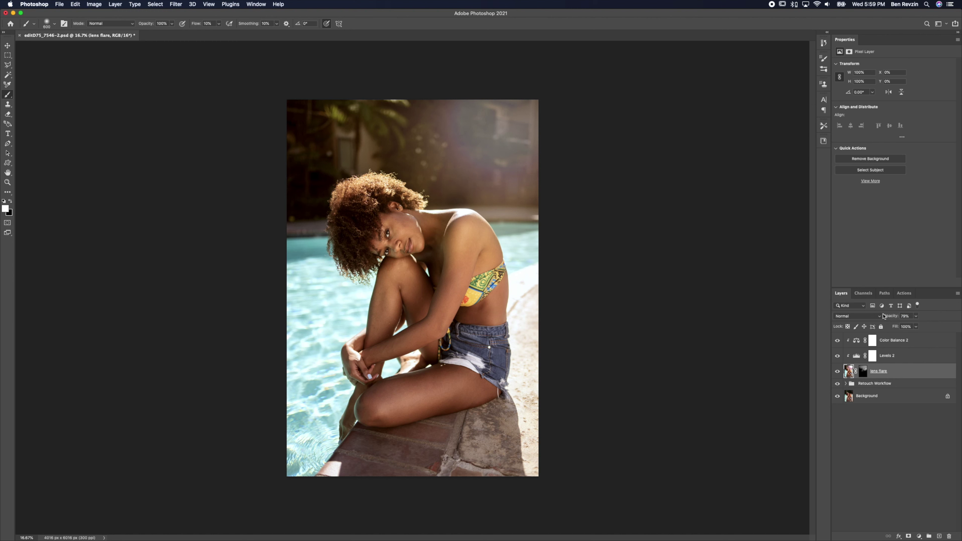
Compare the photo with the new flare group hidden and shown
left_click(838, 338)
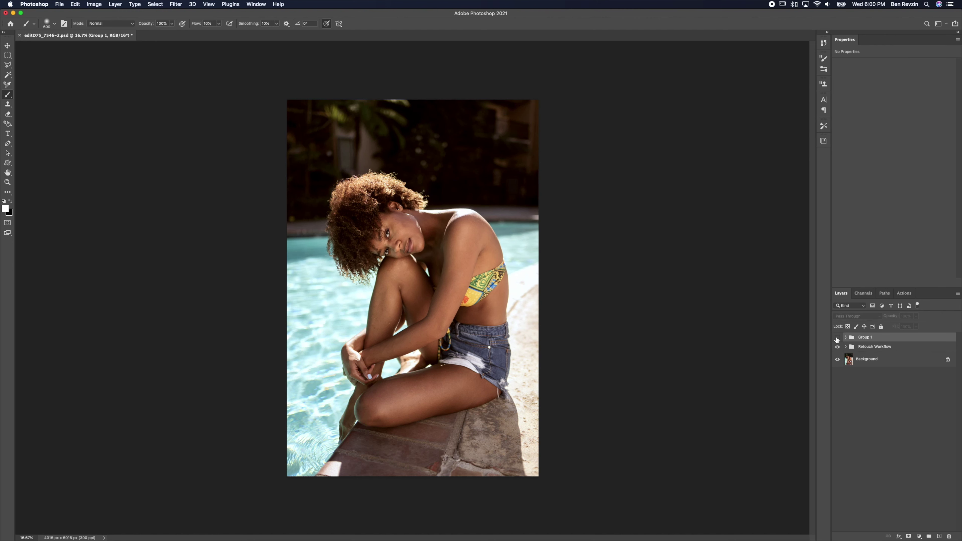
left_click(837, 338)
left_click(837, 339)
left_click(838, 338)
left_click(837, 339)
left_click(837, 338)
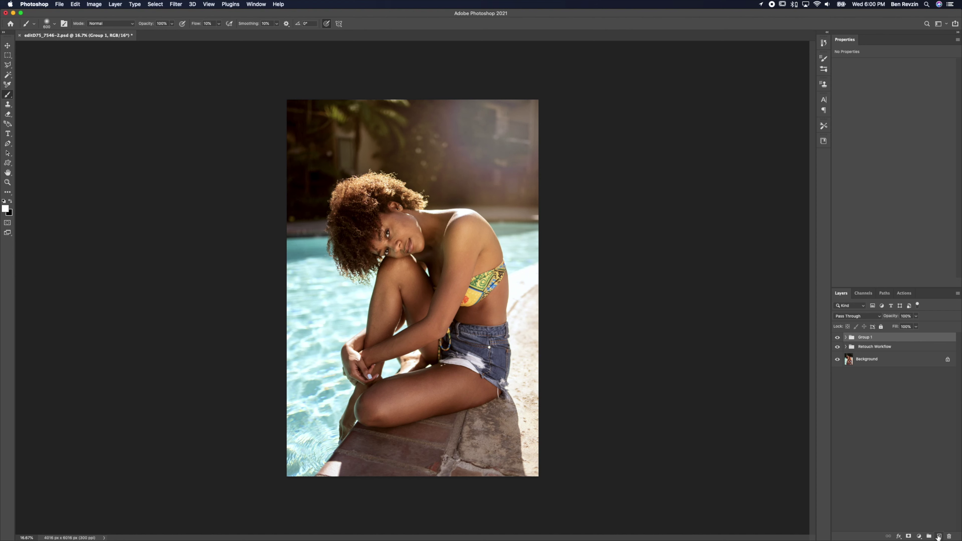
Add a Solid Color fill layer above the group in a soft orange with a hue of about 31°
left_click(920, 536)
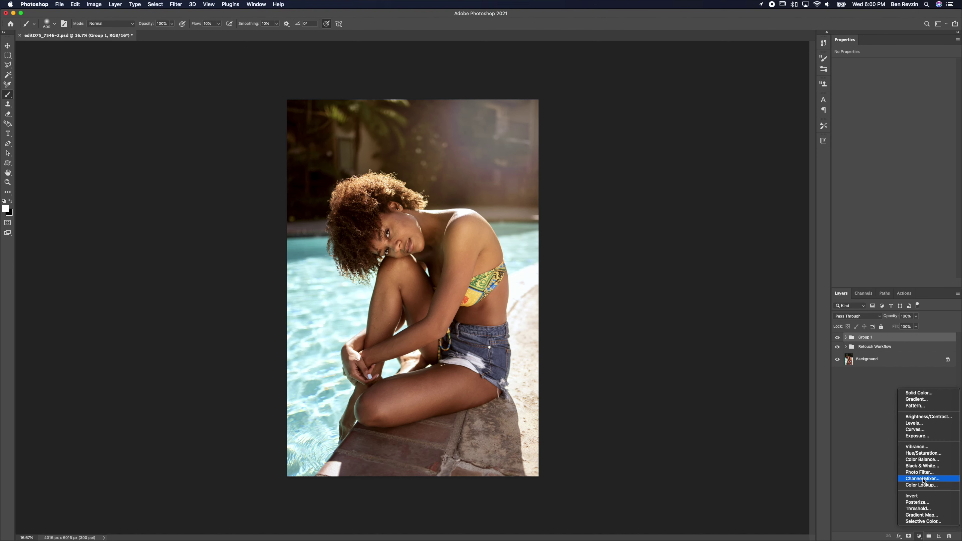
left_click(928, 394)
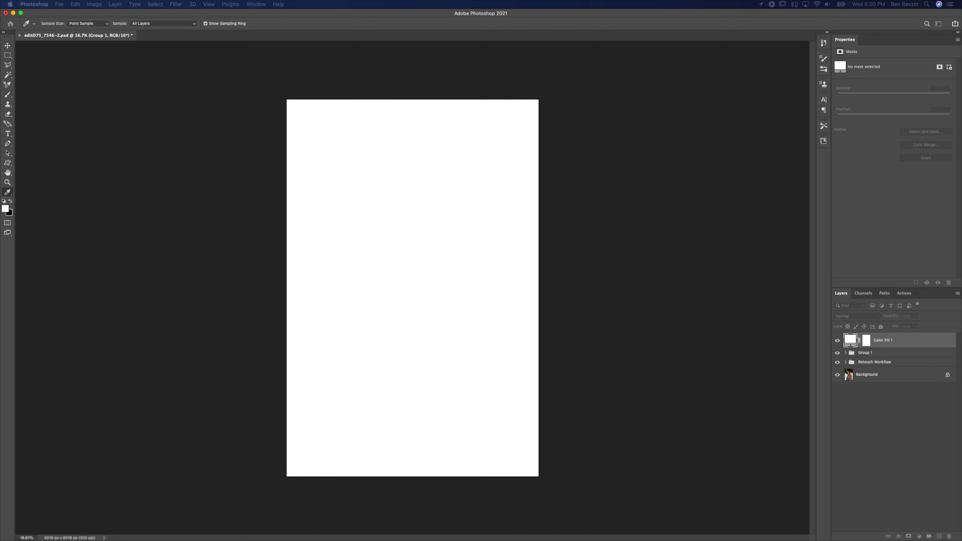
left_click_drag(311, 189, 398, 180)
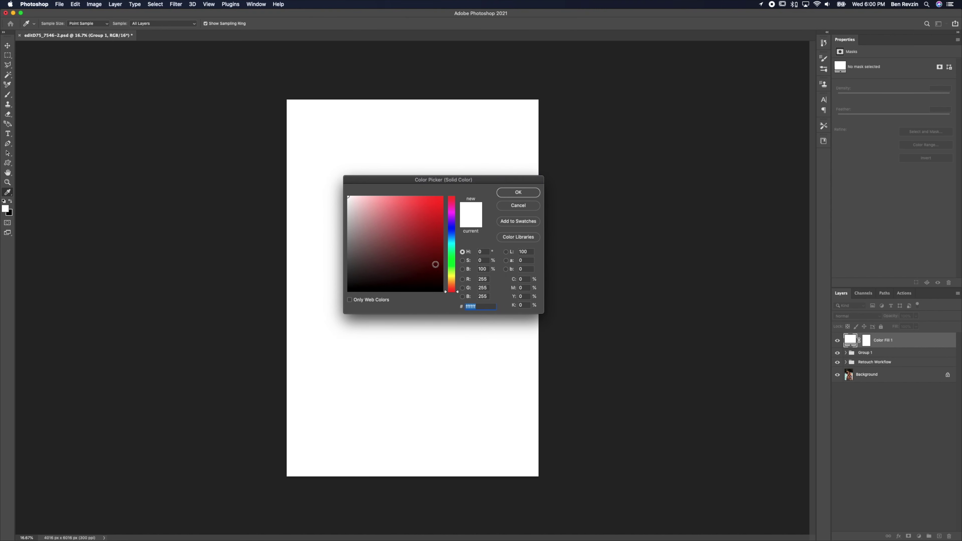
left_click_drag(453, 283, 454, 284)
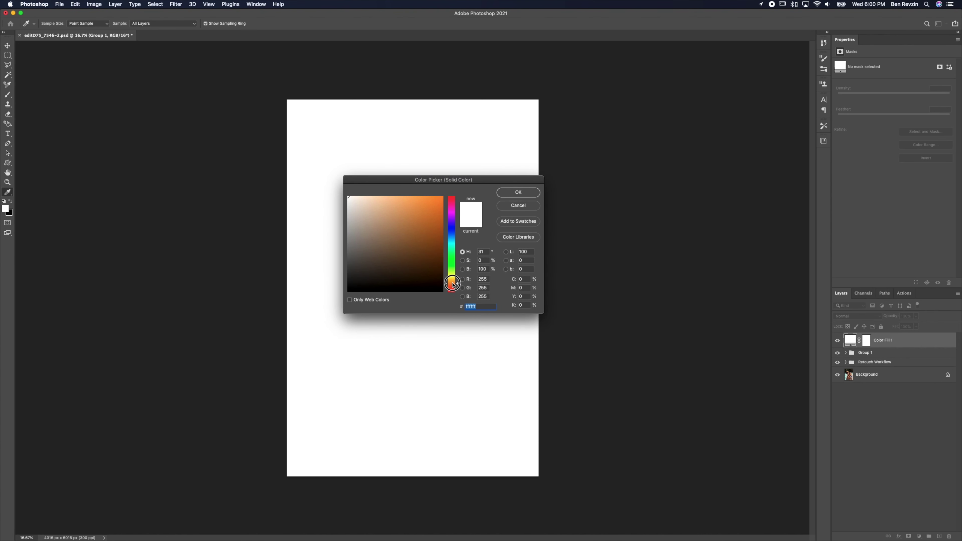
left_click_drag(415, 259, 399, 210)
left_click(520, 193)
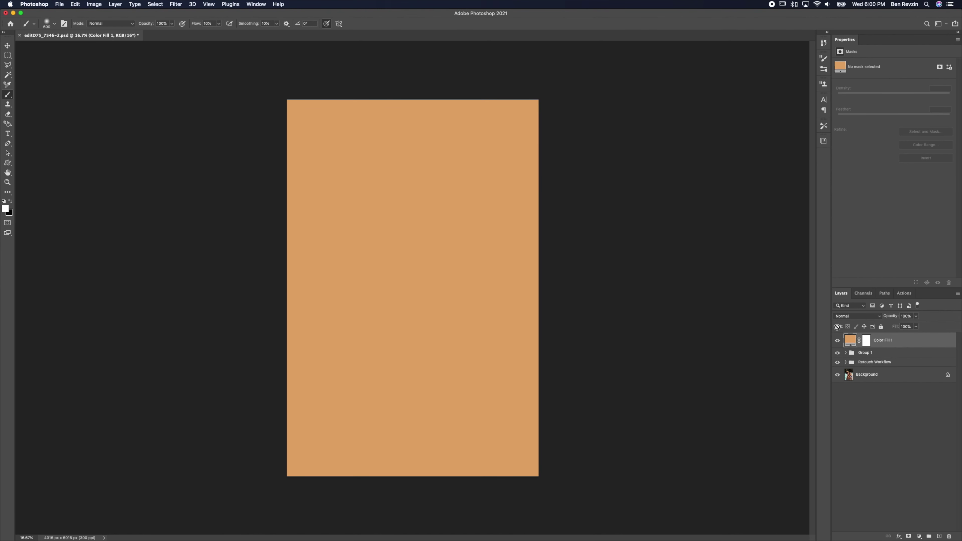
Set the color fill layer to Soft Light at 17% opacity and check it against the photo without the fill
left_click(853, 317)
key("s")
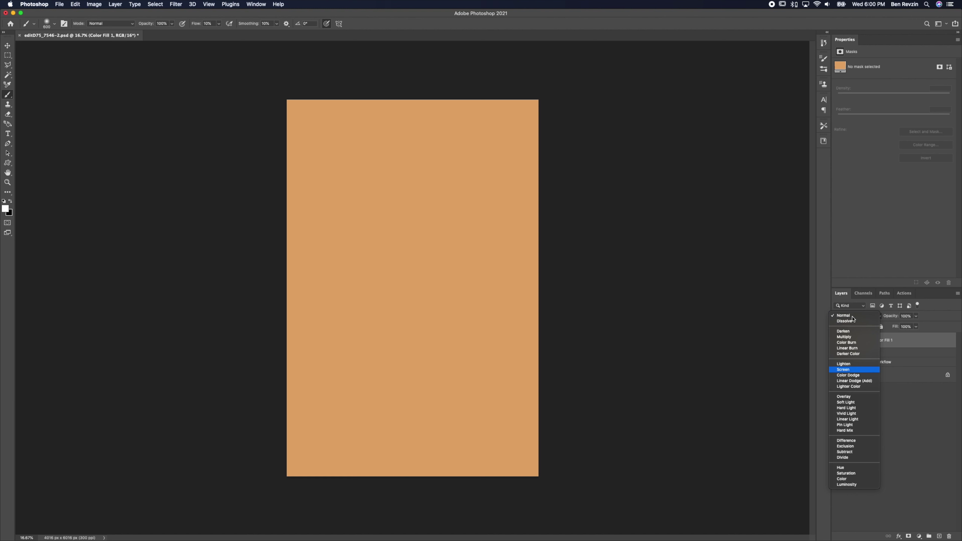
key("o")
key("Return")
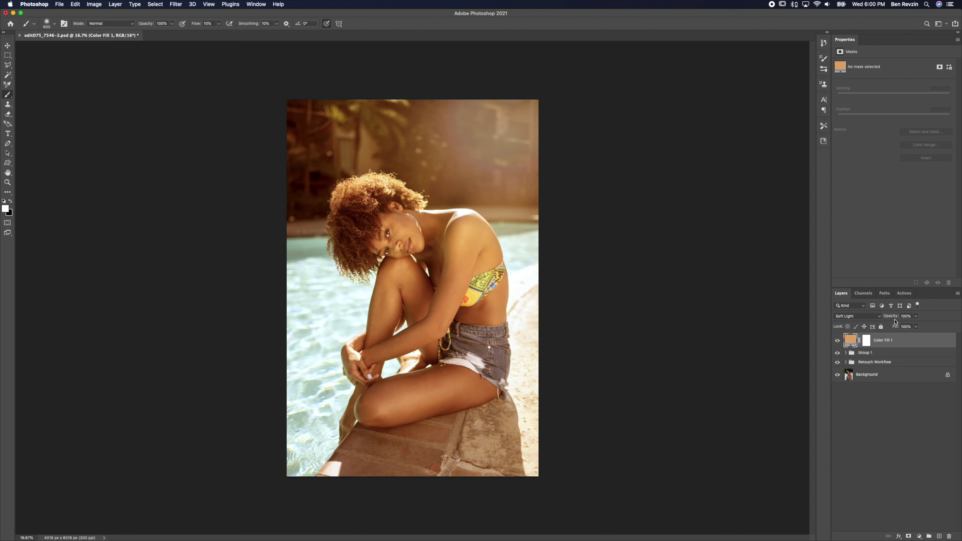
left_click_drag(893, 318, 864, 318)
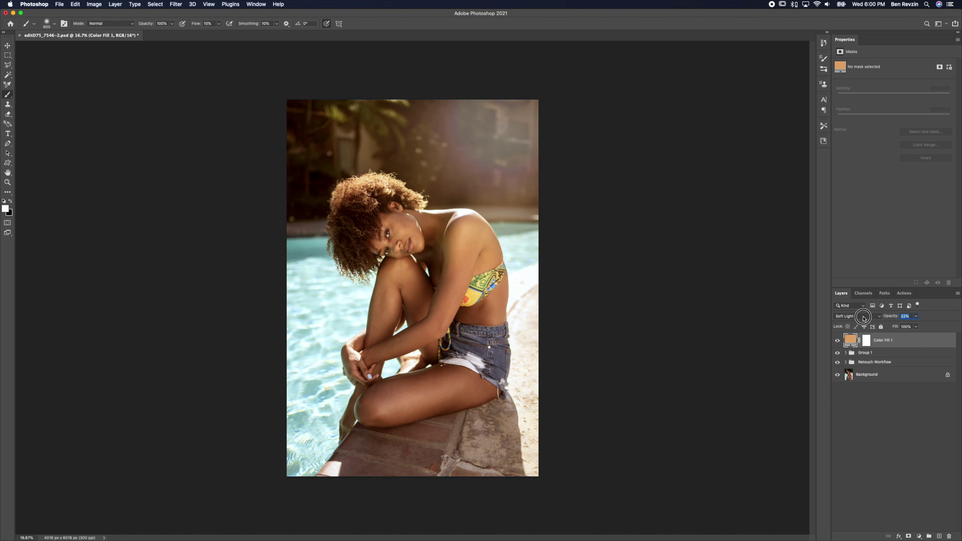
left_click_drag(864, 317, 862, 319)
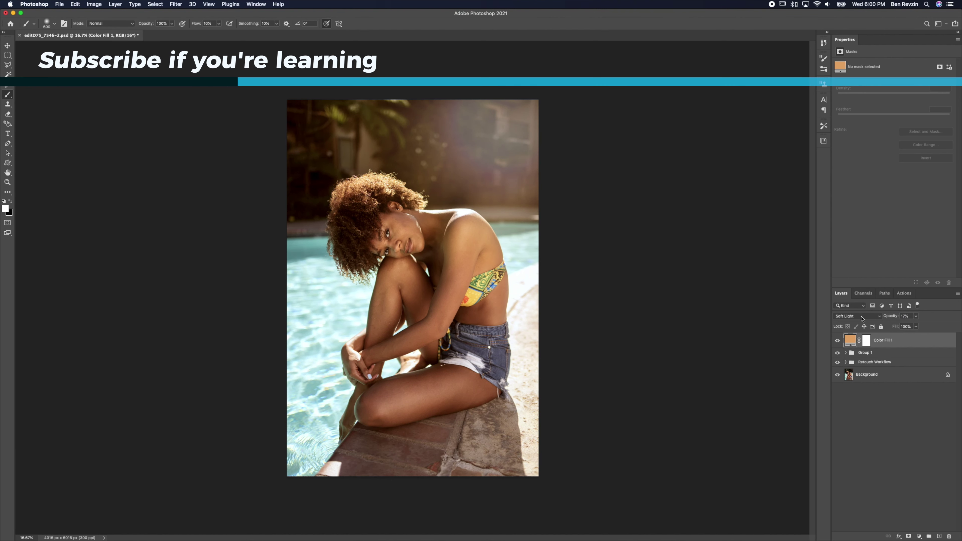
left_click(837, 343)
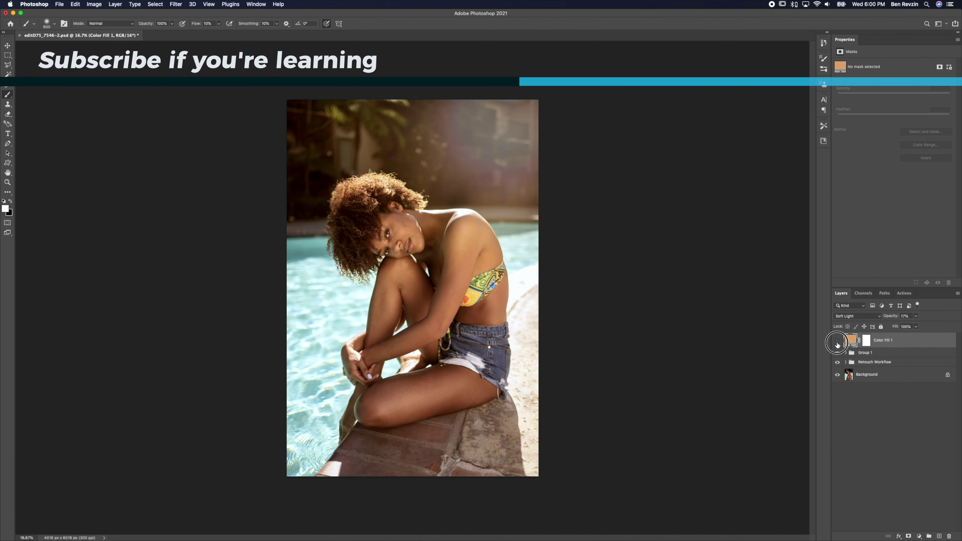
left_click(838, 341)
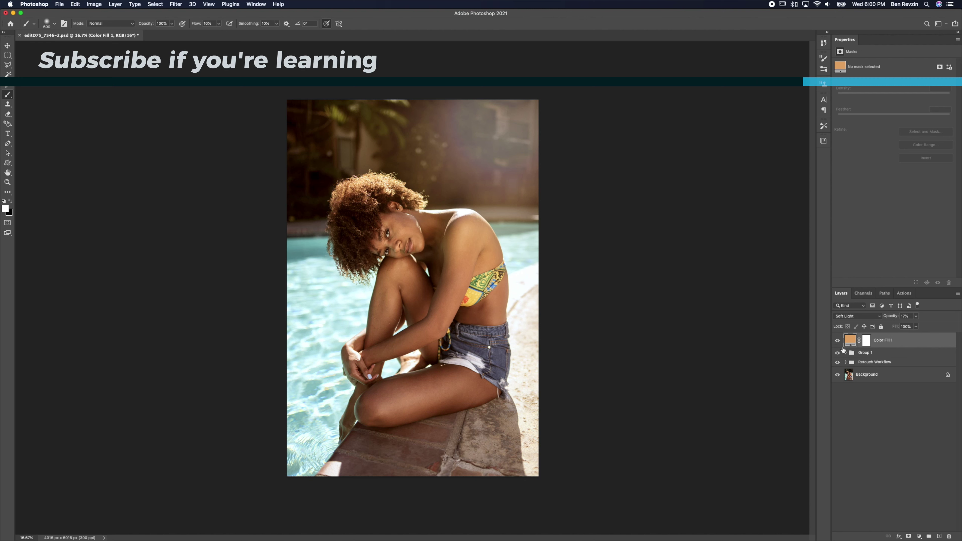
Move the color fill layer to the top of Group 1 and rename the group "lens flare"
left_click(847, 353)
left_click_drag(852, 343, 861, 361)
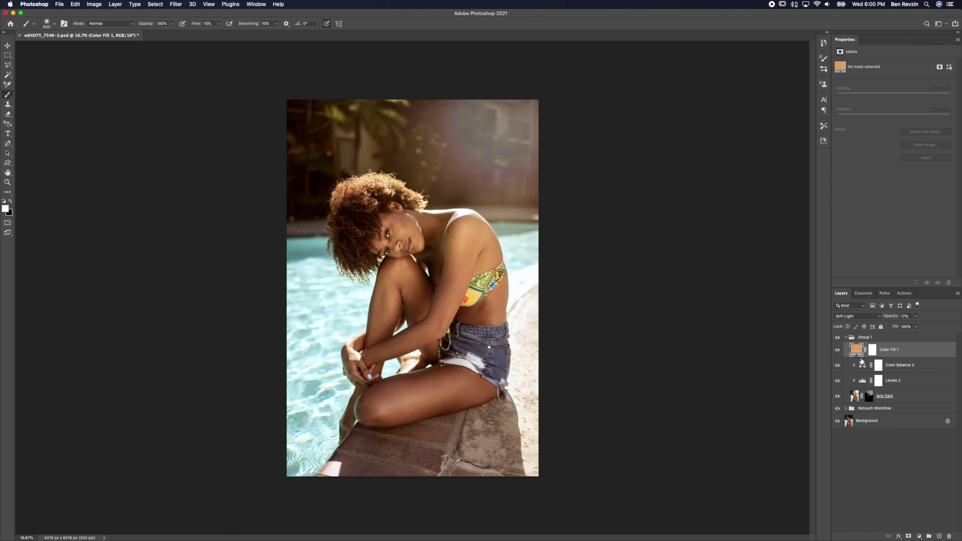
double_click(866, 338)
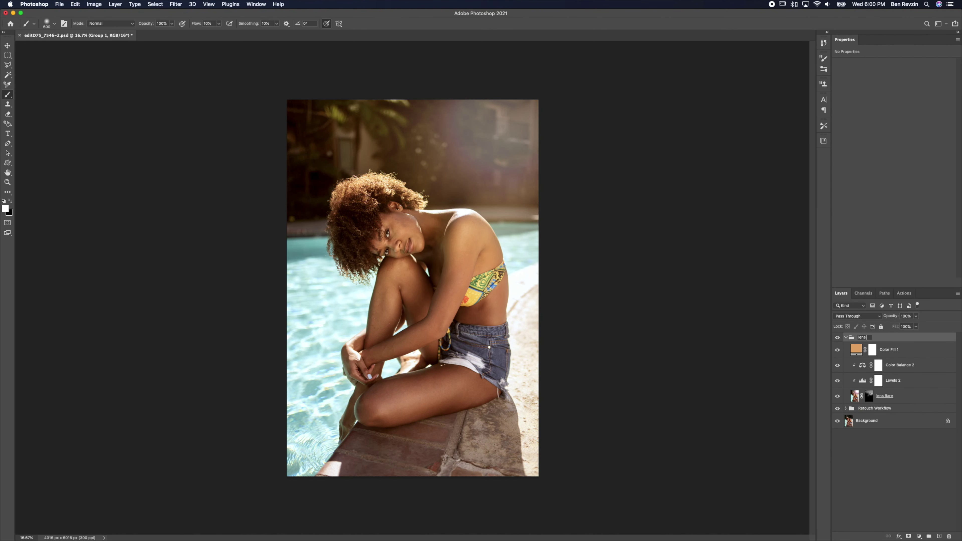
key("Return")
Compare the photo before and after the complete lens flare group, including the orange fill
left_click(837, 338)
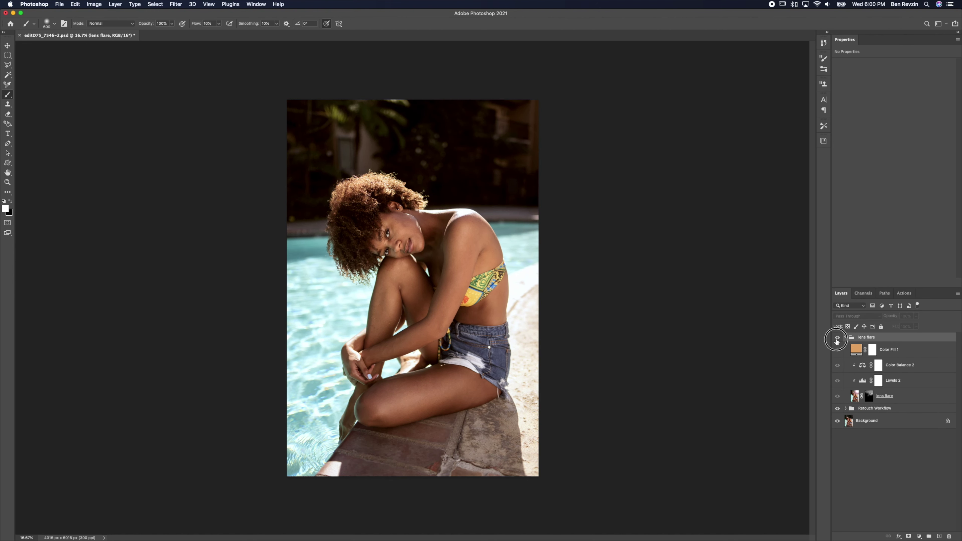
left_click(837, 338)
left_click(838, 338)
left_click(838, 338)
left_click(837, 339)
left_click(838, 338)
left_click(837, 338)
left_click(838, 338)
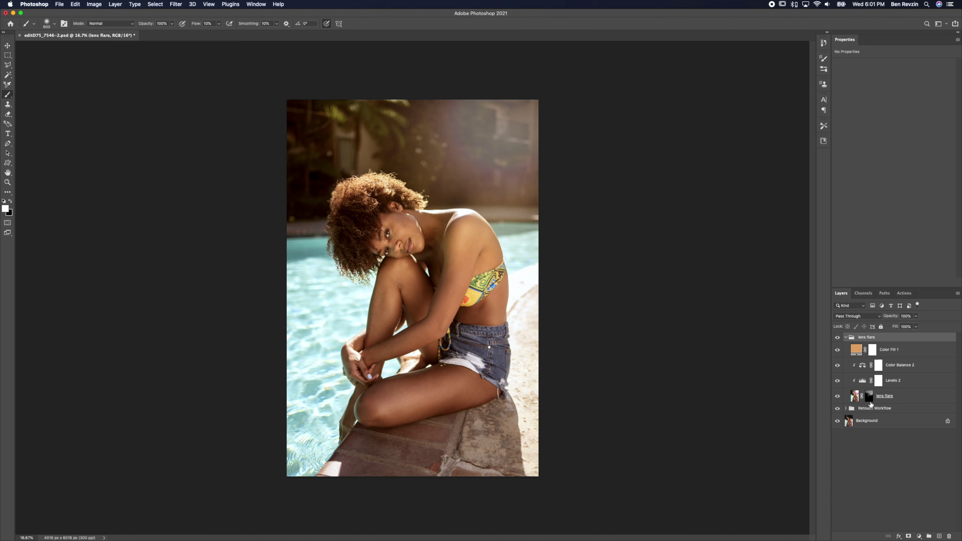
Rework the lens flare layer's mask with a 2500 px brush, painting white to spread the flare across the background and subject
left_click(870, 398)
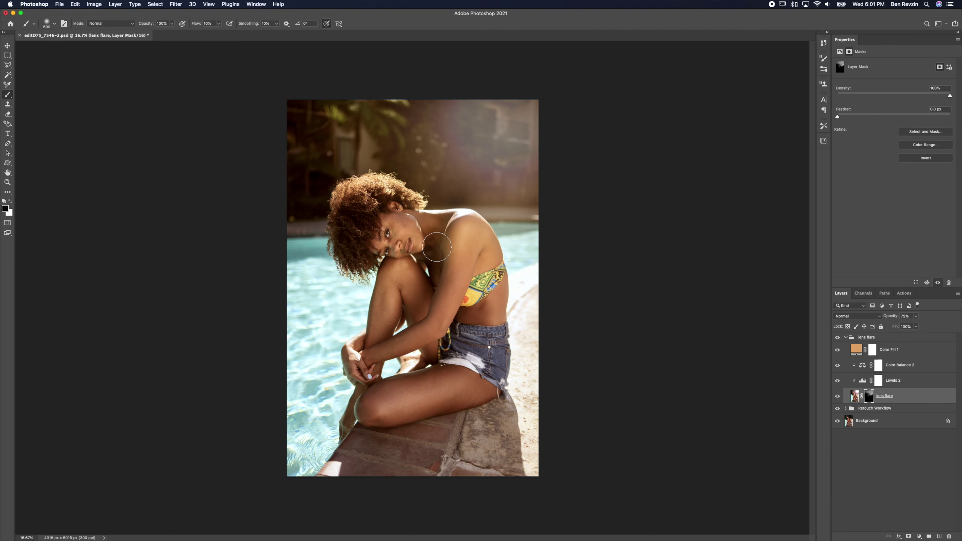
key("bracketright")
key("bracketright")
key("bracketright")
key("bracketright")
key("bracketright")
key("bracketright")
key("bracketright")
key("bracketright")
key("bracketright")
mouse_move(325, 266)
left_mouse_down()
mouse_move(501, 62)
mouse_move(424, 247)
mouse_move(595, 61)
mouse_move(418, 188)
mouse_move(585, 68)
left_mouse_up()
key("x")
mouse_move(522, 129)
left_mouse_down()
mouse_move(377, 278)
mouse_move(529, 146)
mouse_move(273, 371)
mouse_move(447, 86)
mouse_move(322, 269)
mouse_move(375, 276)
mouse_move(460, 243)
mouse_move(341, 325)
mouse_move(393, 141)
mouse_move(224, 266)
mouse_move(496, 212)
mouse_move(496, 241)
left_mouse_up()
Check the extended flare by hiding and showing the lens flare group, leaving it shown
left_click(838, 338)
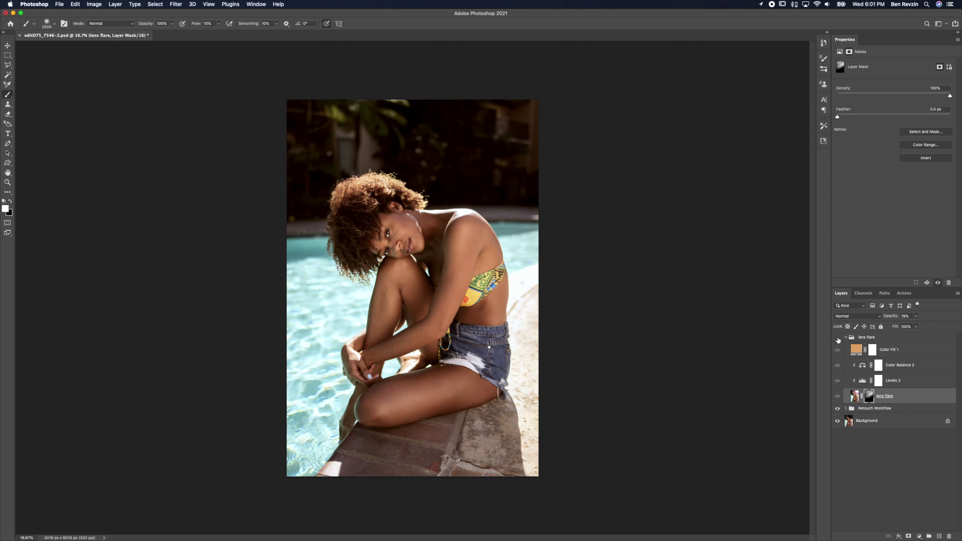
left_click(838, 338)
left_click(838, 338)
left_click(838, 338)
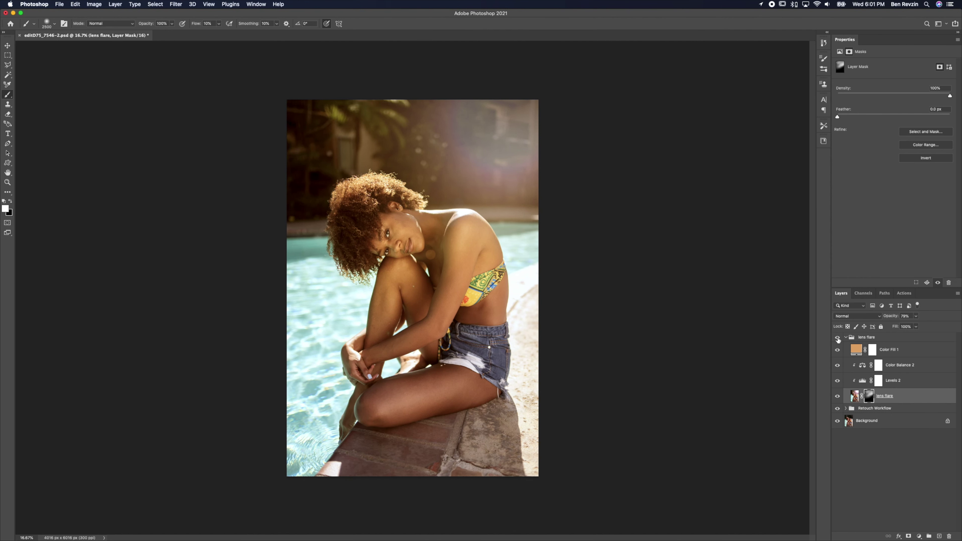
left_click(838, 338)
left_click(838, 338)
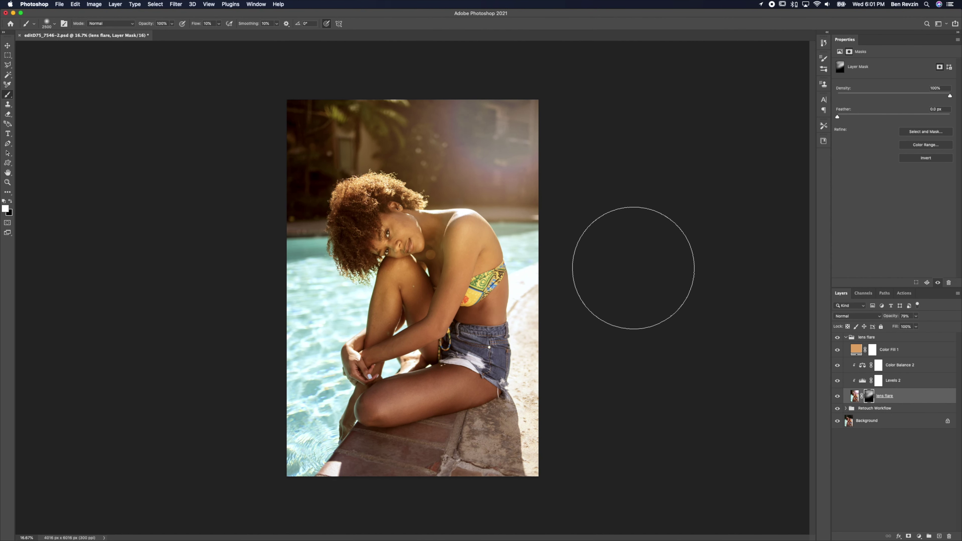